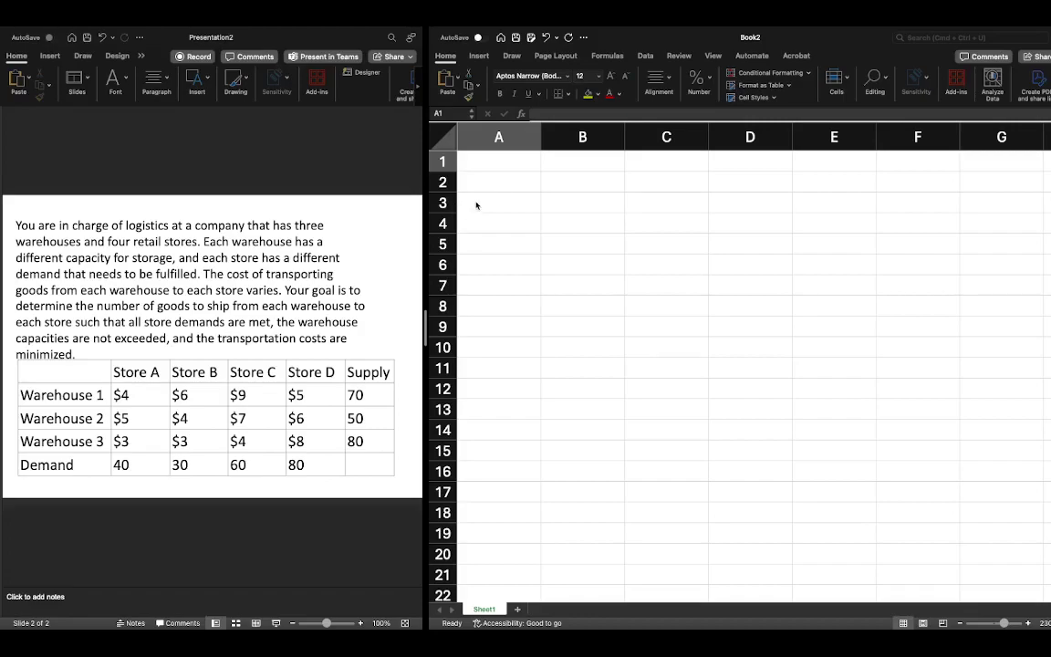
Activate the blank Book2 workbook beside the warehouse problem slide by selecting a cell.
click(489, 187)
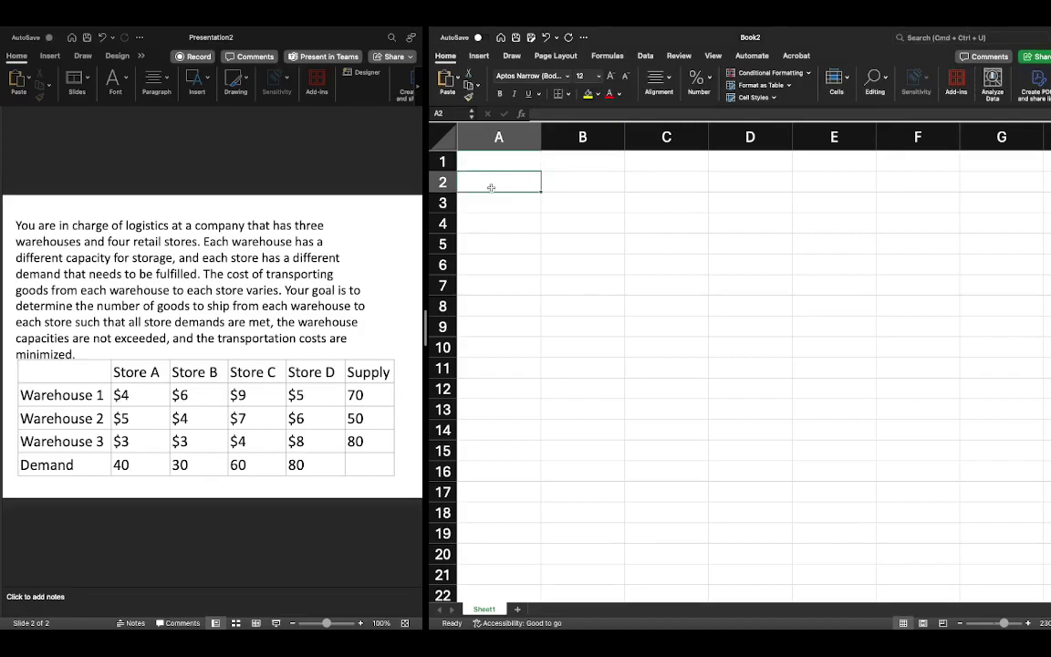
Enter the row labels Warehouse 1, Warehouse 2 and Warehouse 3 in A3:A5.
click(491, 200)
text(What)
key(BackSpace)
key(BackSpace)
key(BackSpace)
text(arehouse 1)
key(Return)
text(Ware)
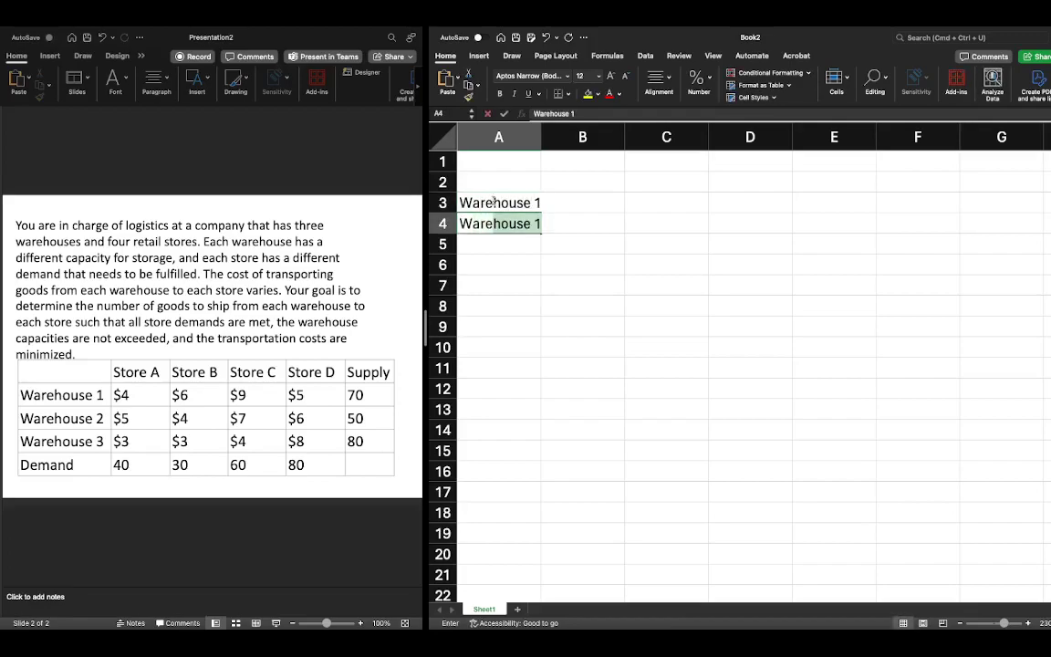
key(BackSpace)
text(house 2)
key(Return)
text(Warehouse 3)
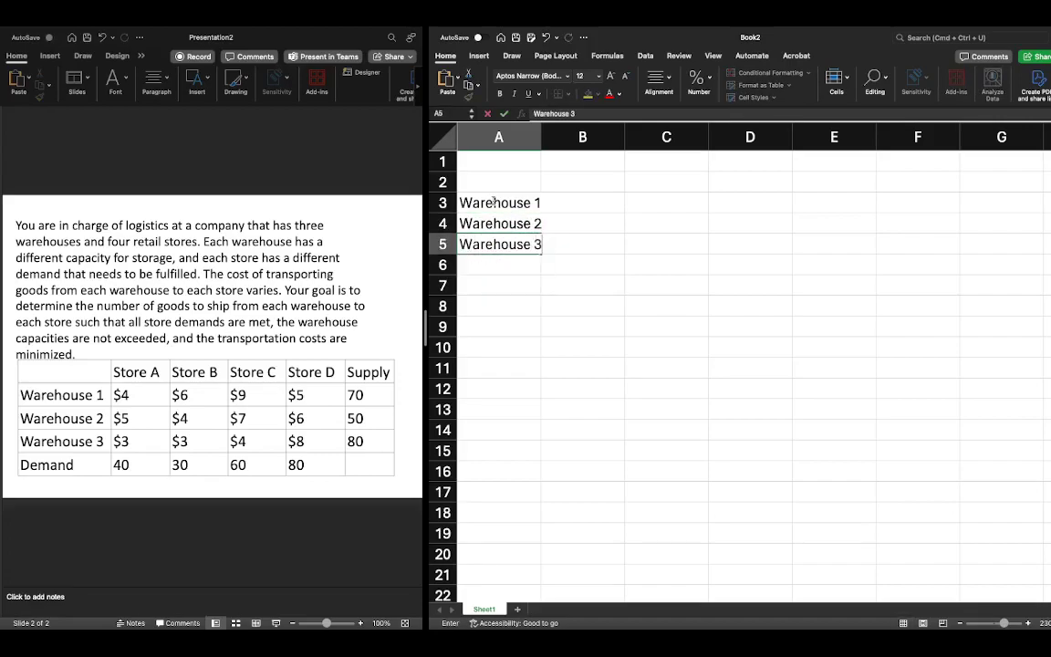
Enter the column headers Store A, Store B, Store C and Store D in B2:E2.
click(572, 182)
text(Stare)
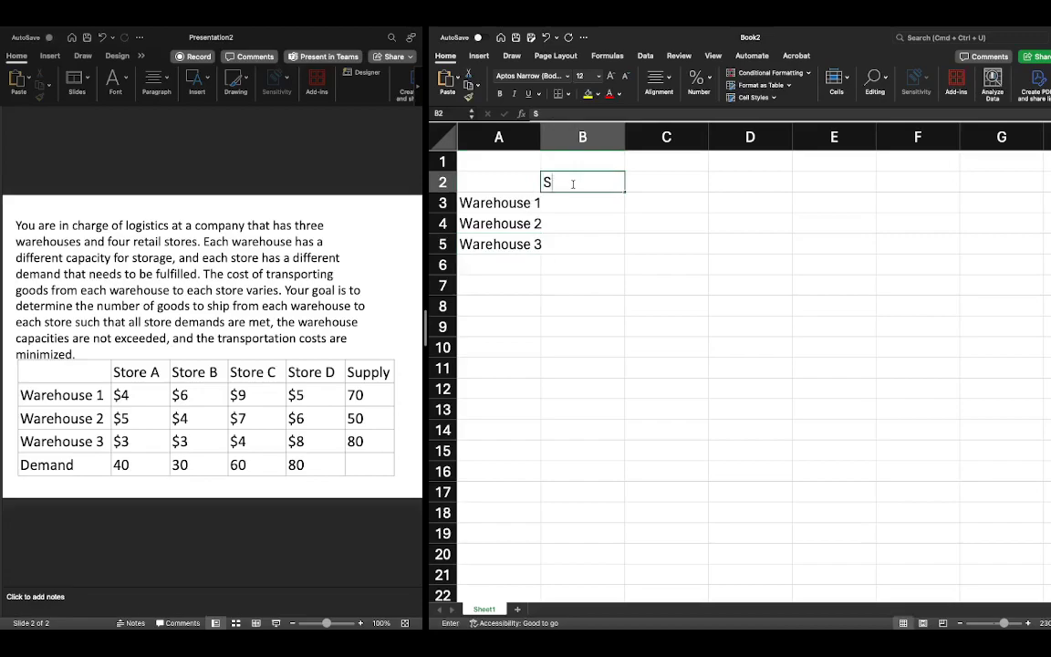
key(BackSpace)
key(BackSpace)
key(BackSpace)
text(ore A)
key(Tab)
text(St)
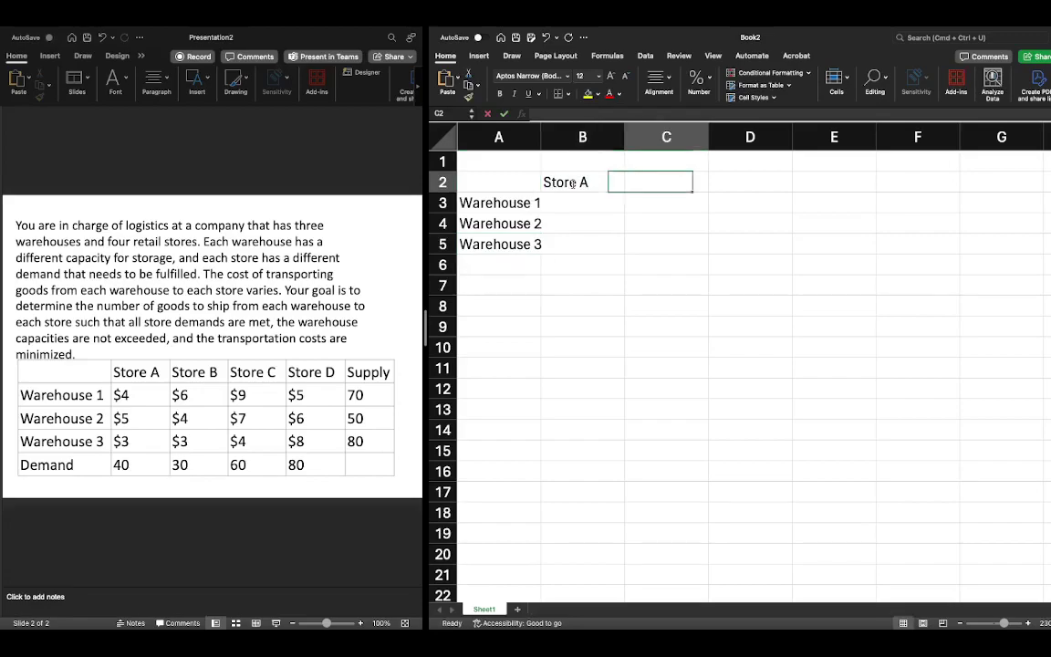
text(ore B)
key(Tab)
text(STor)
key(BackSpace)
key(BackSpace)
key(BackSpace)
text(tore C)
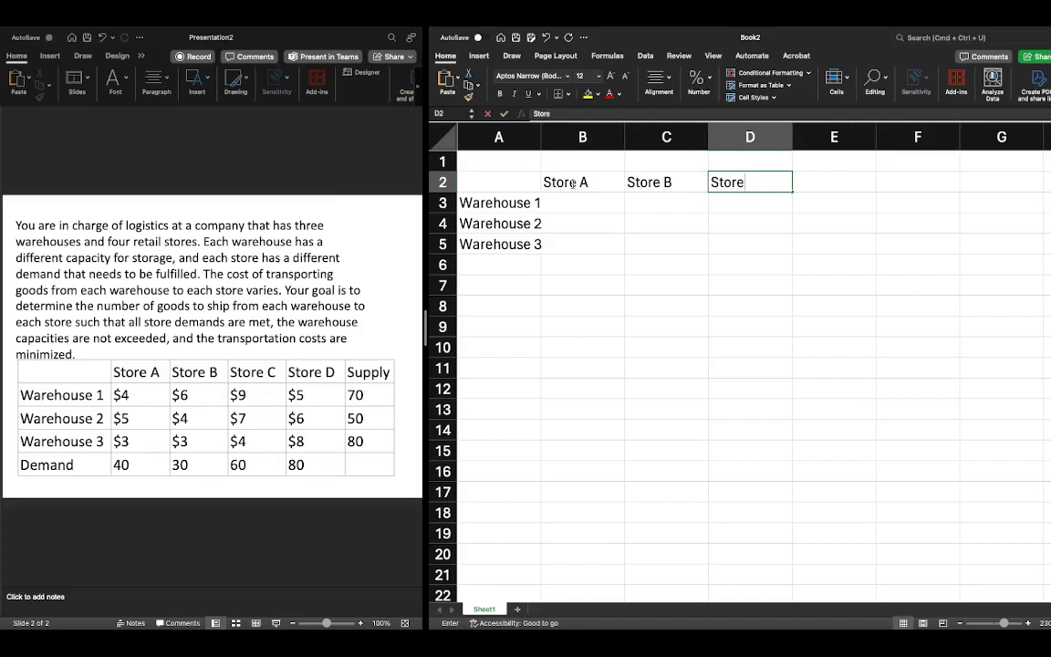
key(Tab)
text(Store)
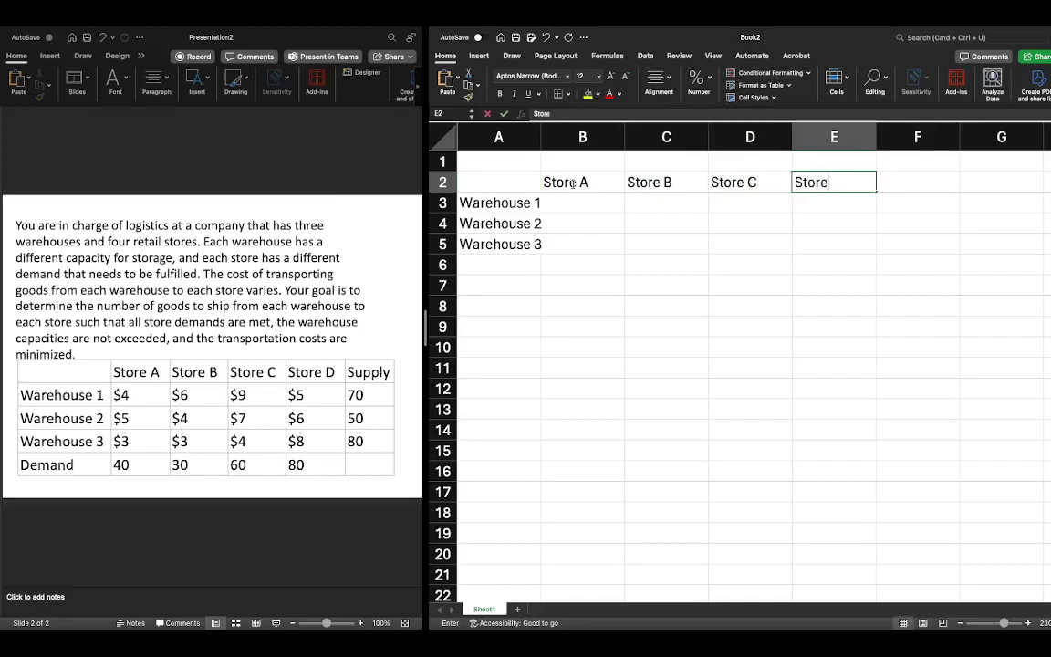
key(Return)
key(Up)
click(590, 113)
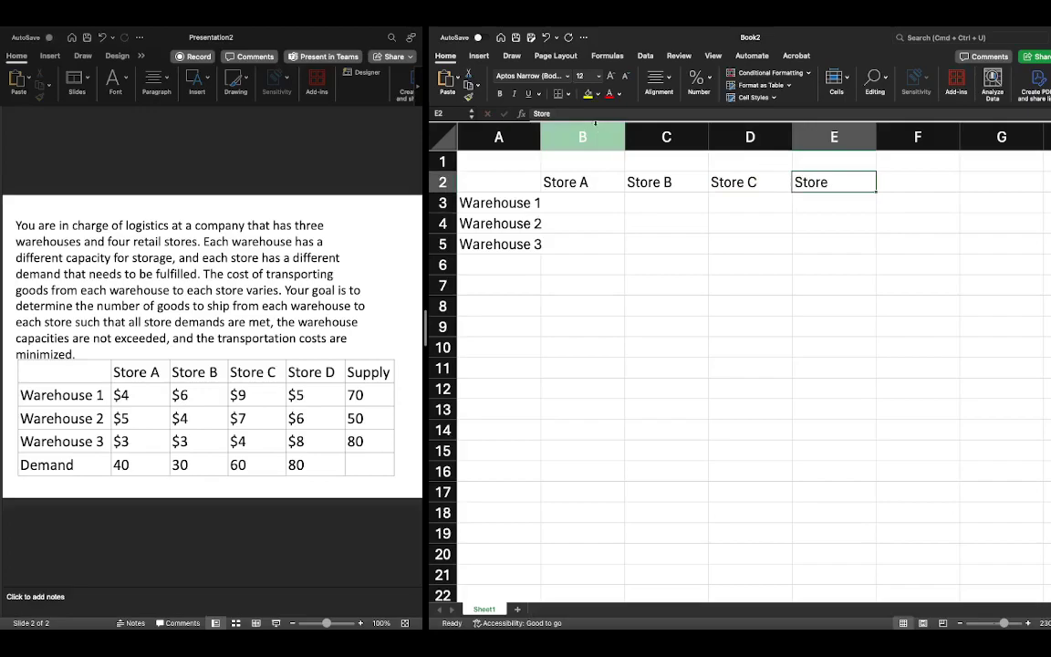
text(D)
Add Supply in F2 and Demand in A6, then widen column A to fit the labels.
click(898, 183)
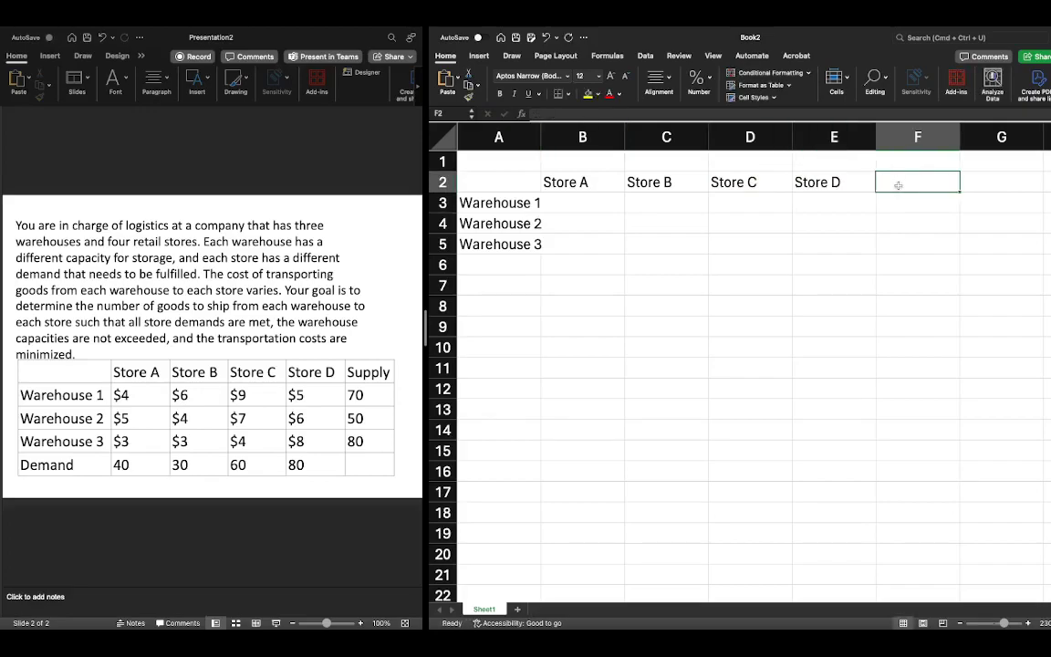
text(Supply)
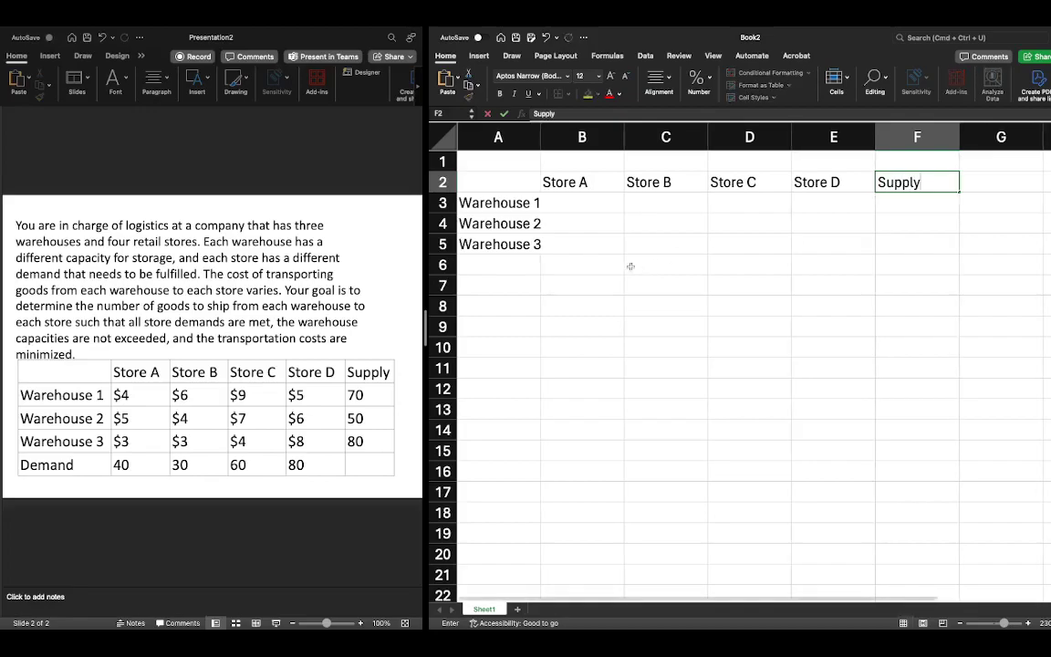
click(479, 270)
text(Demand)
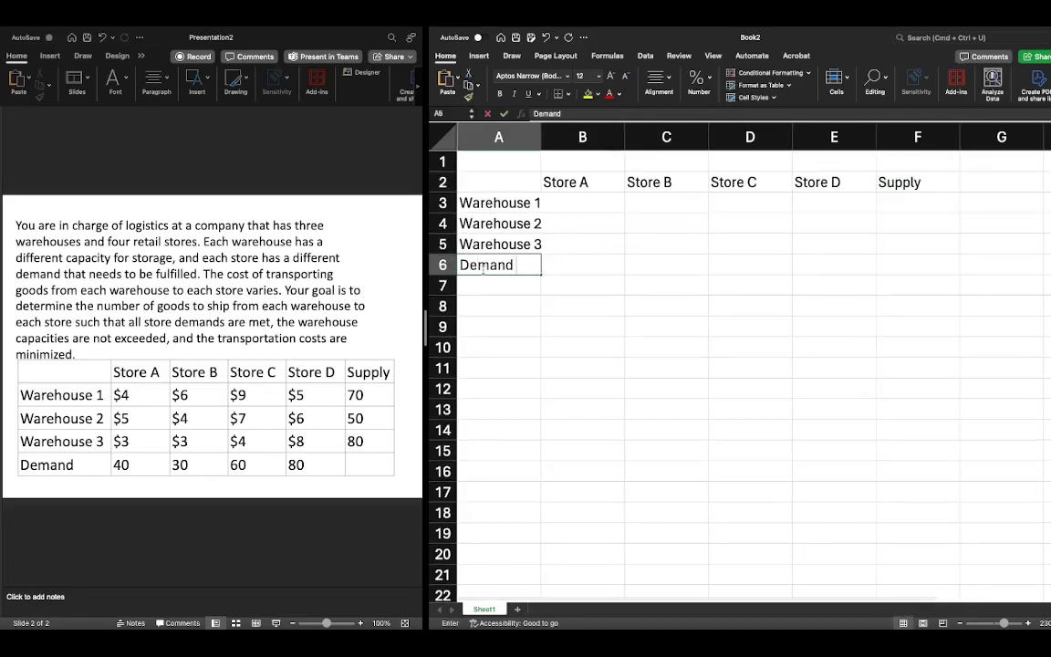
key(Return)
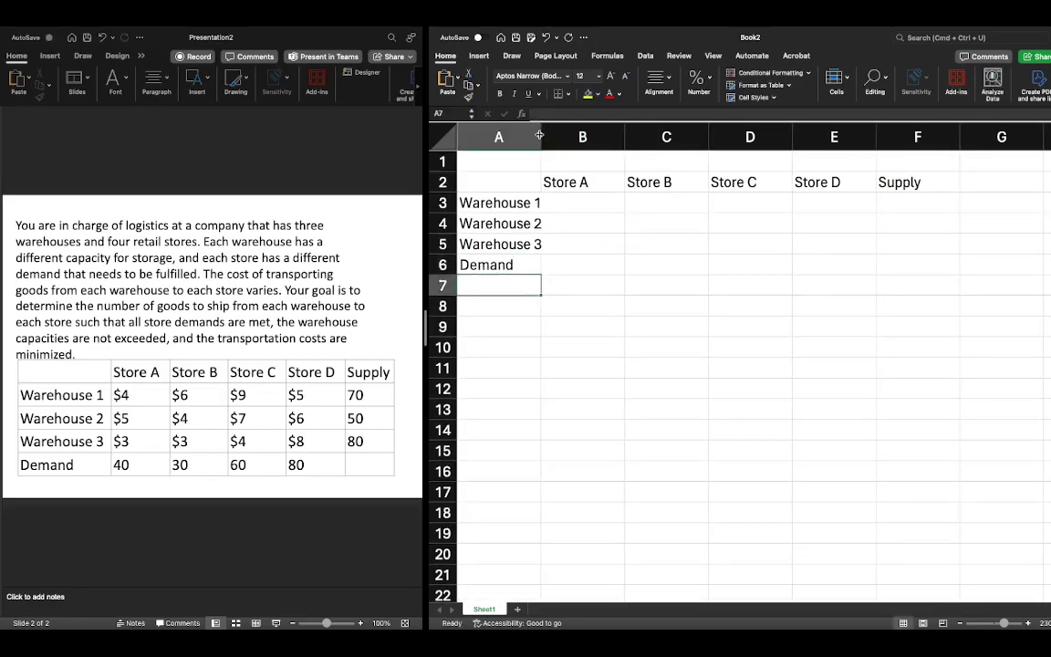
drag(541, 135, 547, 135)
Fill the Warehouse 1 row with costs 4, 6, 9, 5 and supply 70.
click(566, 199)
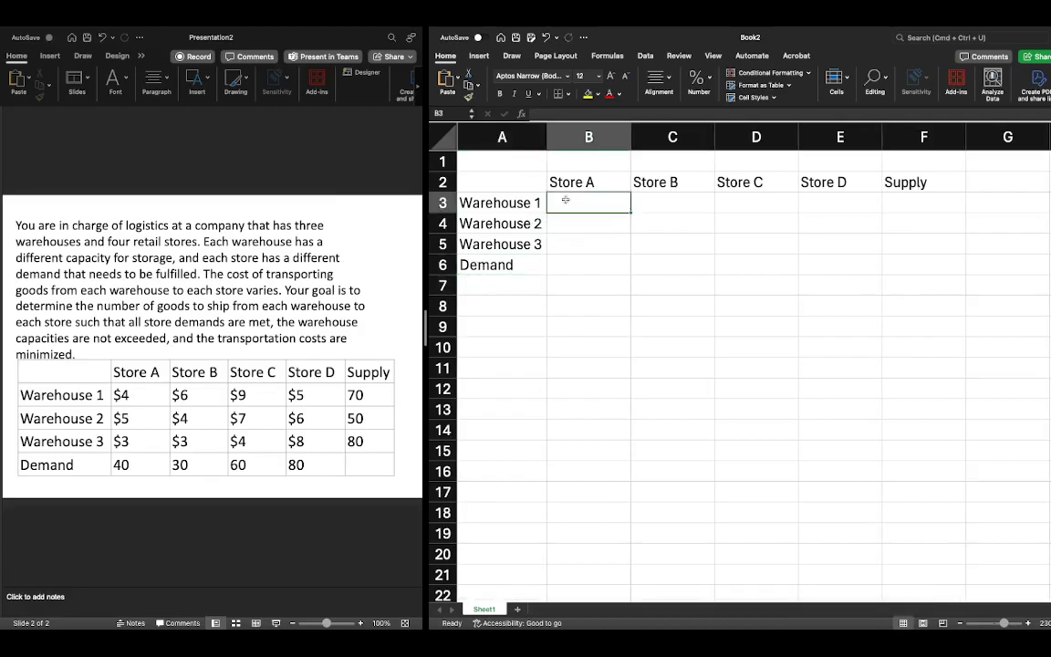
text(4)
key(Tab)
text(6)
key(Tab)
text(9)
key(Tab)
text(5)
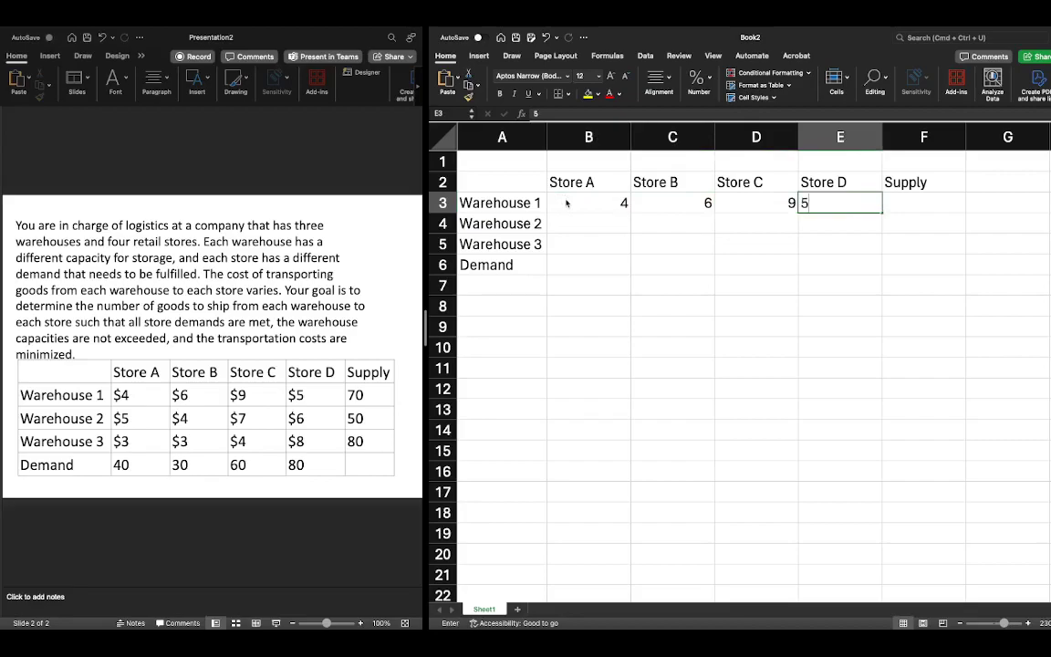
key(Tab)
text(70)
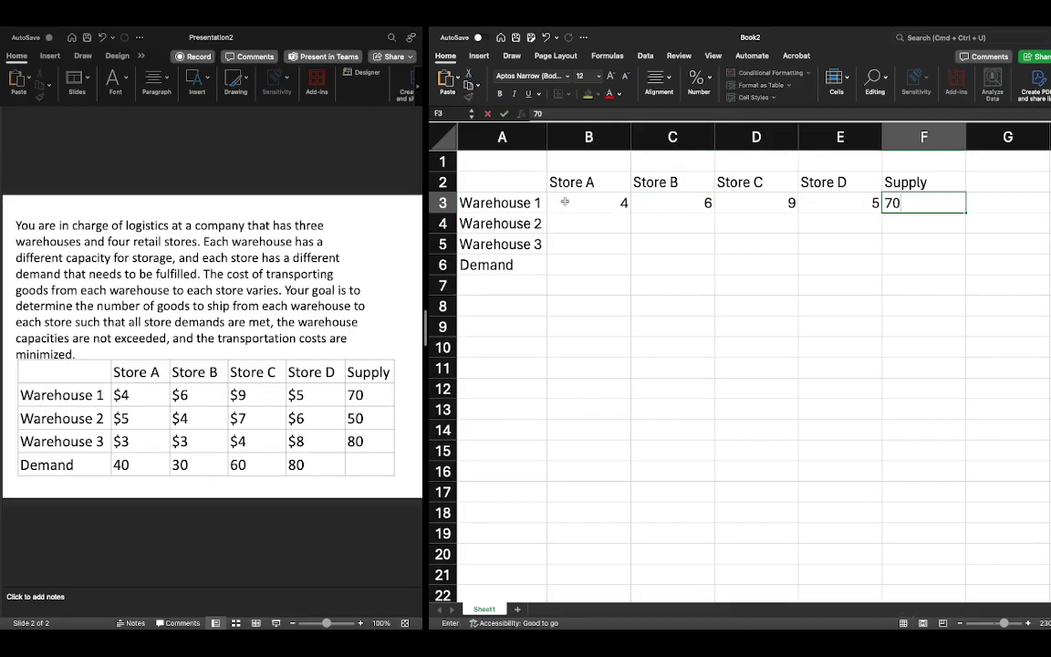
key(Return)
Fill the Warehouse 2 row with costs 5, 4, 7, 6 and supply 50.
text(5)
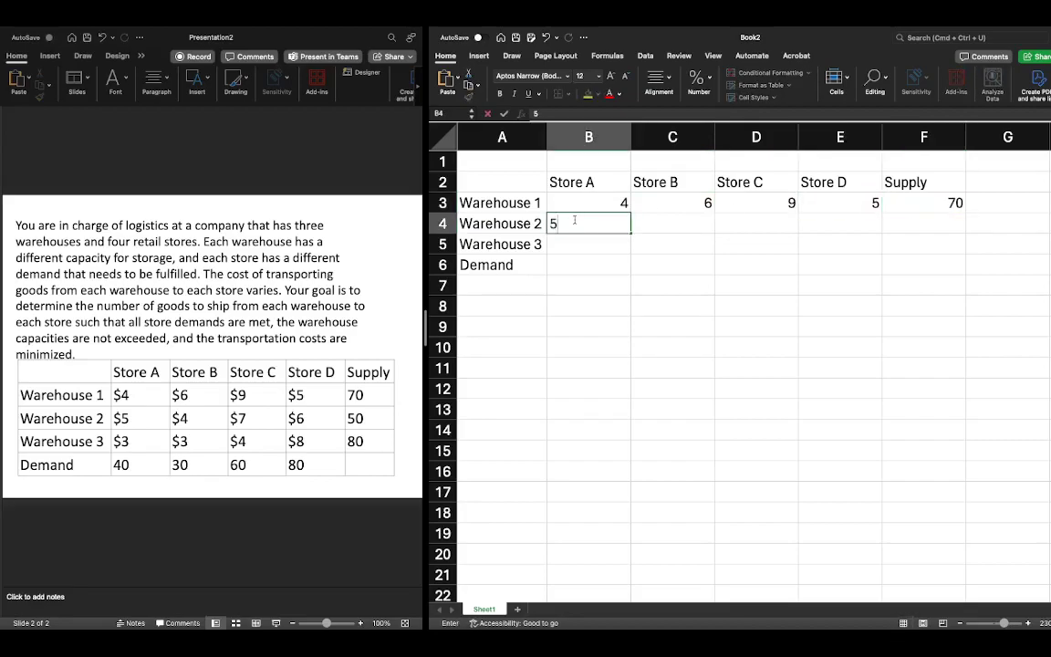
key(Tab)
text(4)
key(Tab)
text(7)
key(Tab)
text(6)
key(Tab)
text(50)
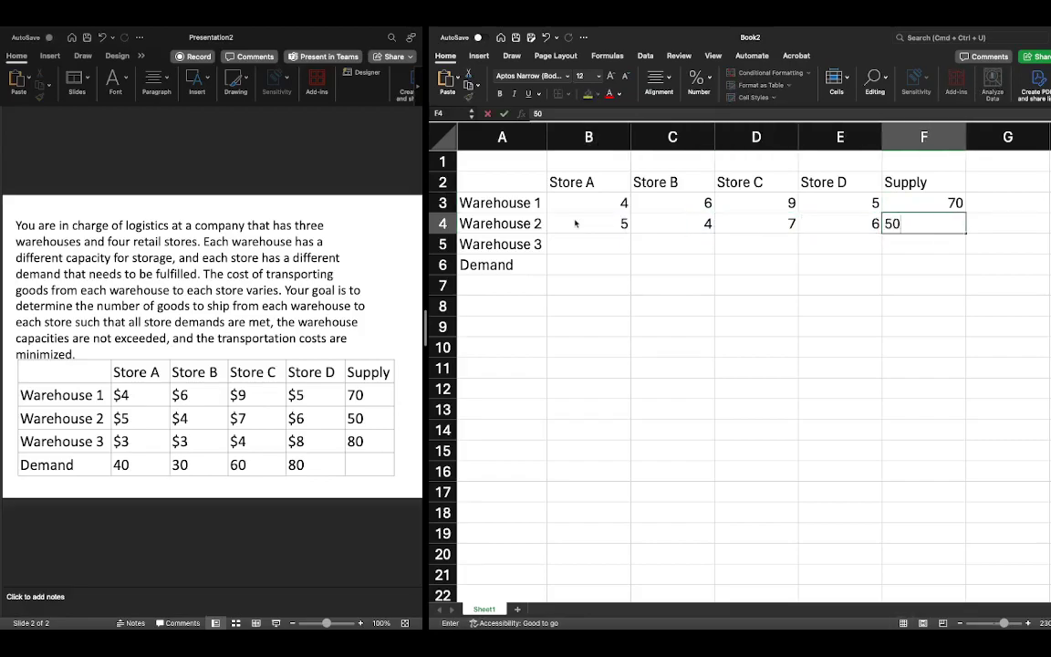
key(Return)
Fill the Warehouse 3 row with costs 3, 3, 4, 8 and supply 80.
key(Left)
key(Left)
key(Left)
key(Left)
text(3)
key(Tab)
text(3)
key(Tab)
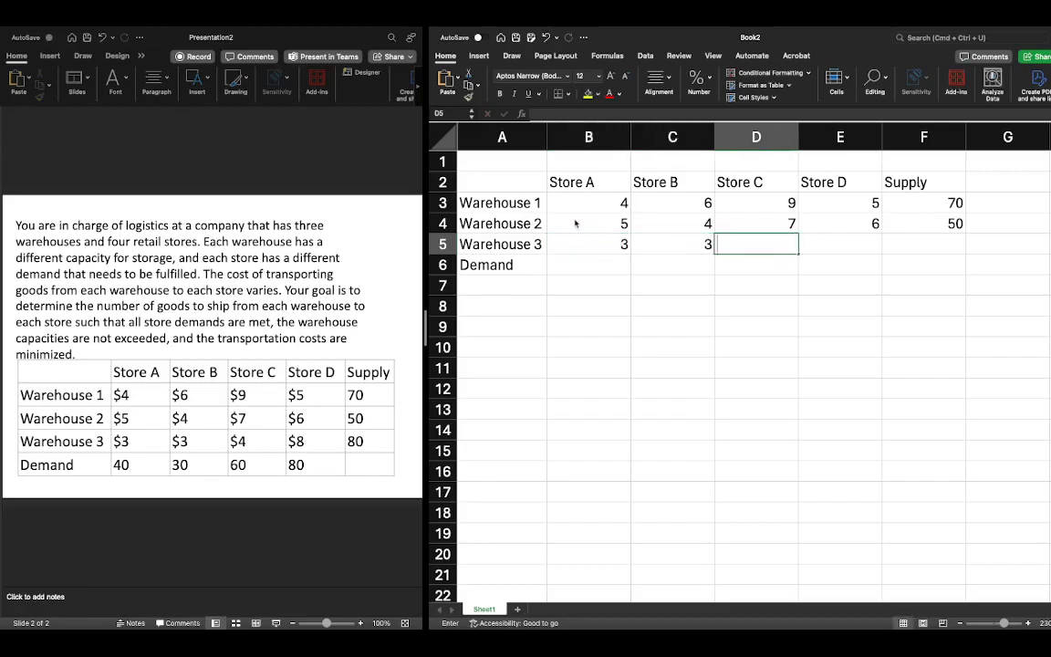
text(4)
key(Tab)
text(8)
key(Tab)
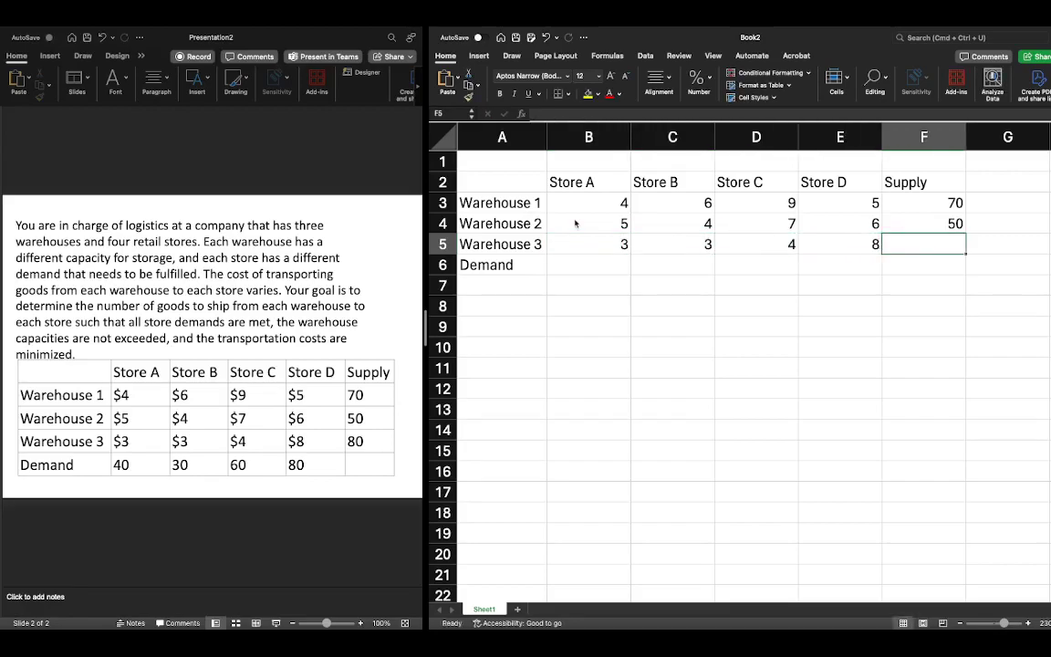
text(80)
key(Return)
Enter the store demands 40, 30, 60 and 80 in B6:E6.
key(Left)
key(Left)
key(Left)
key(Left)
key(Left)
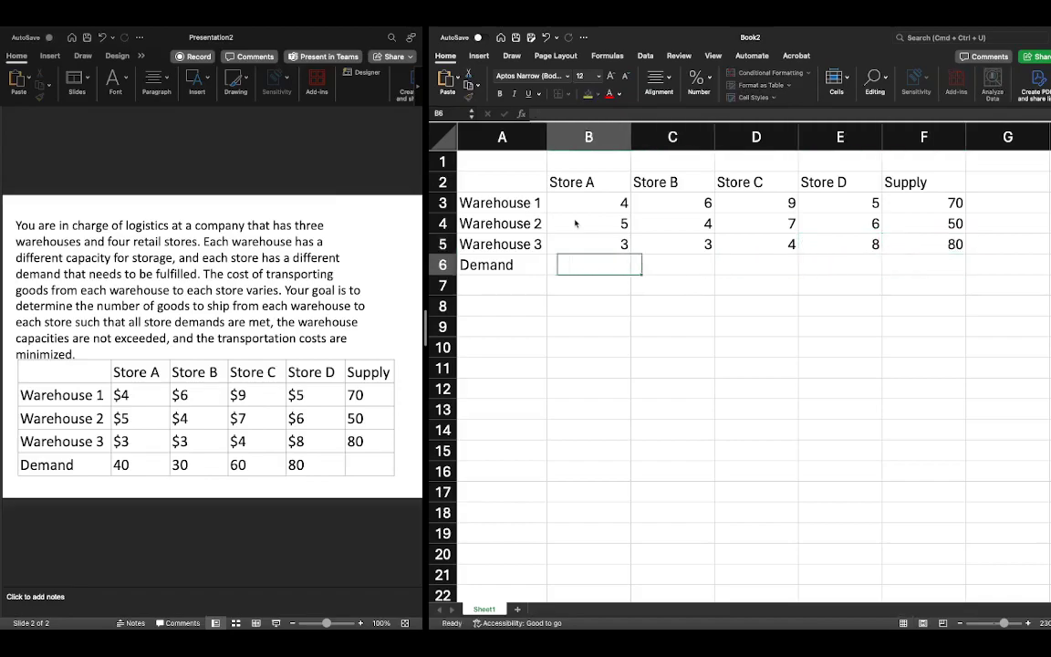
key(Right)
text(40)
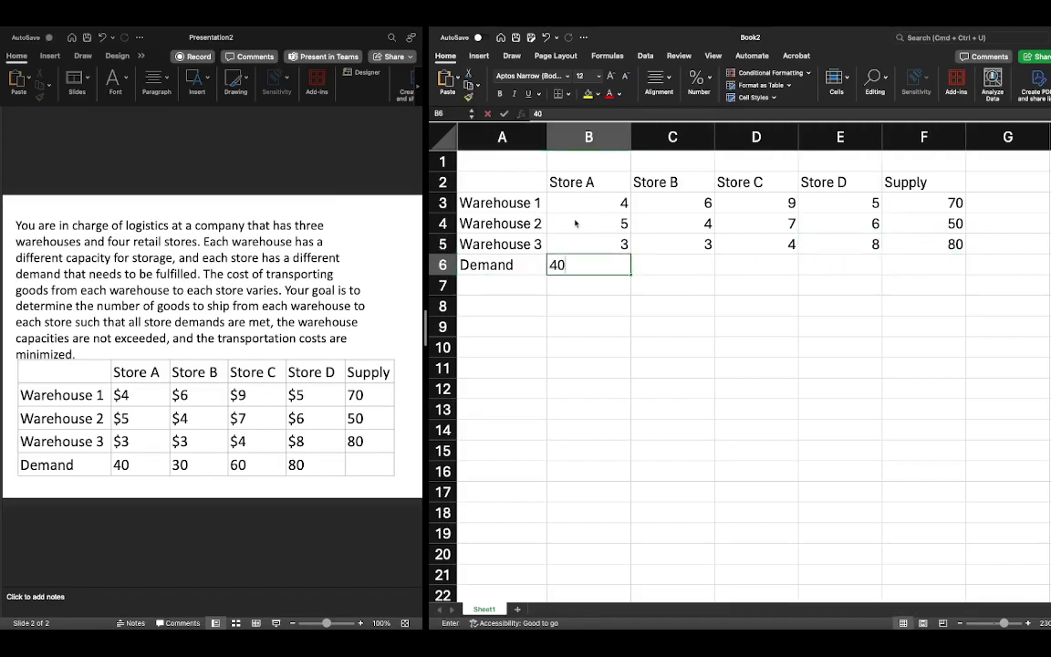
key(Tab)
text(30)
key(Tab)
text(60)
key(Tab)
text(80)
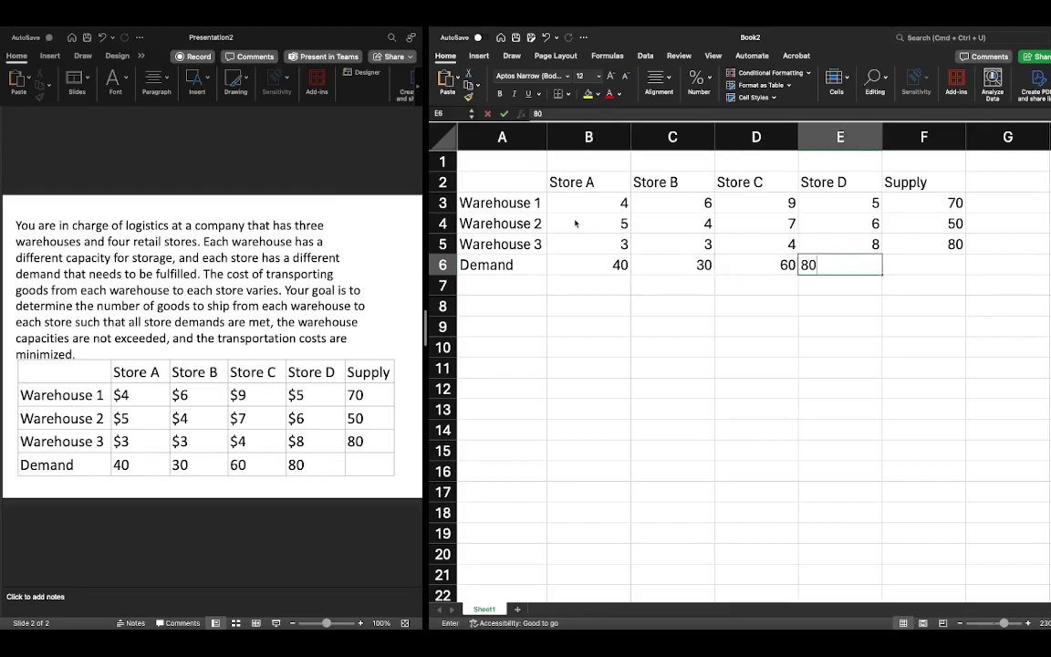
key(Return)
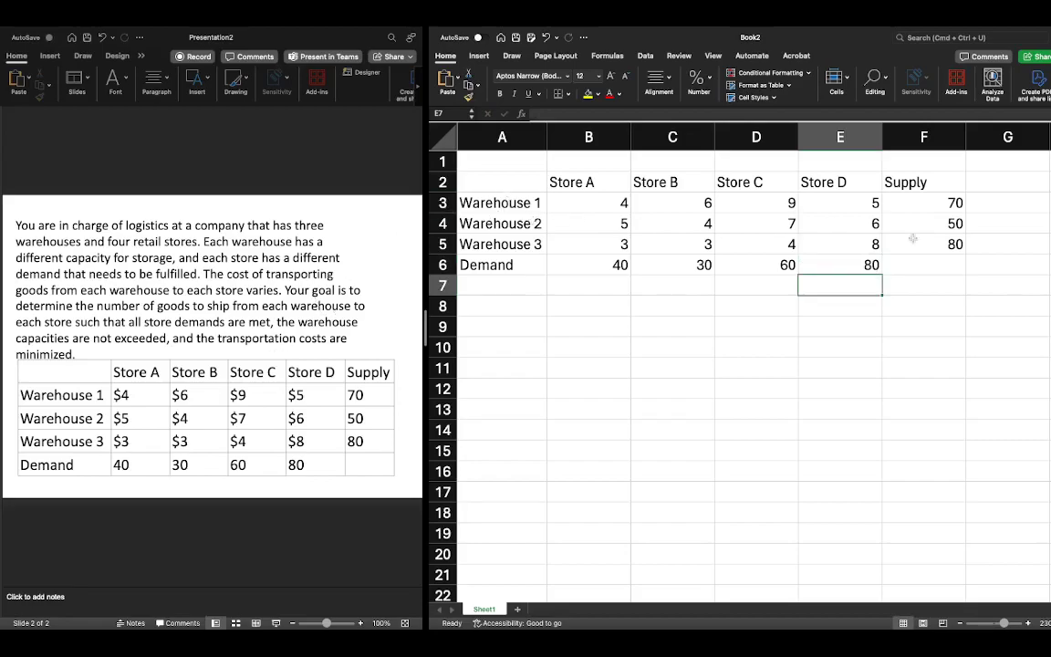
Copy the whole cost, supply and demand table and paste a second copy at A9.
drag(943, 262, 501, 183)
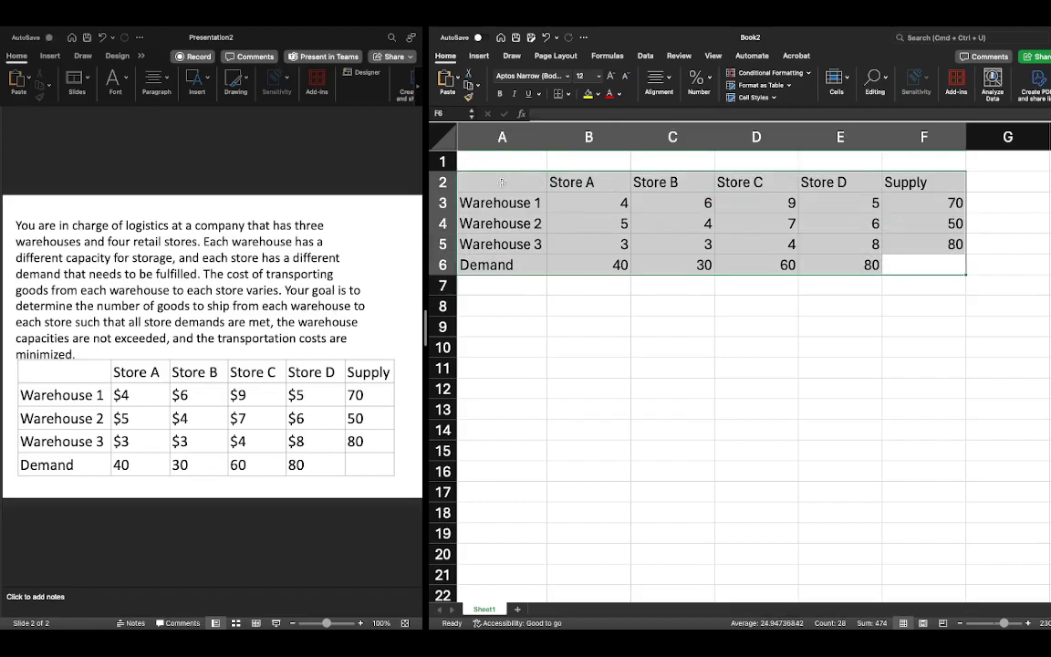
key(super+c)
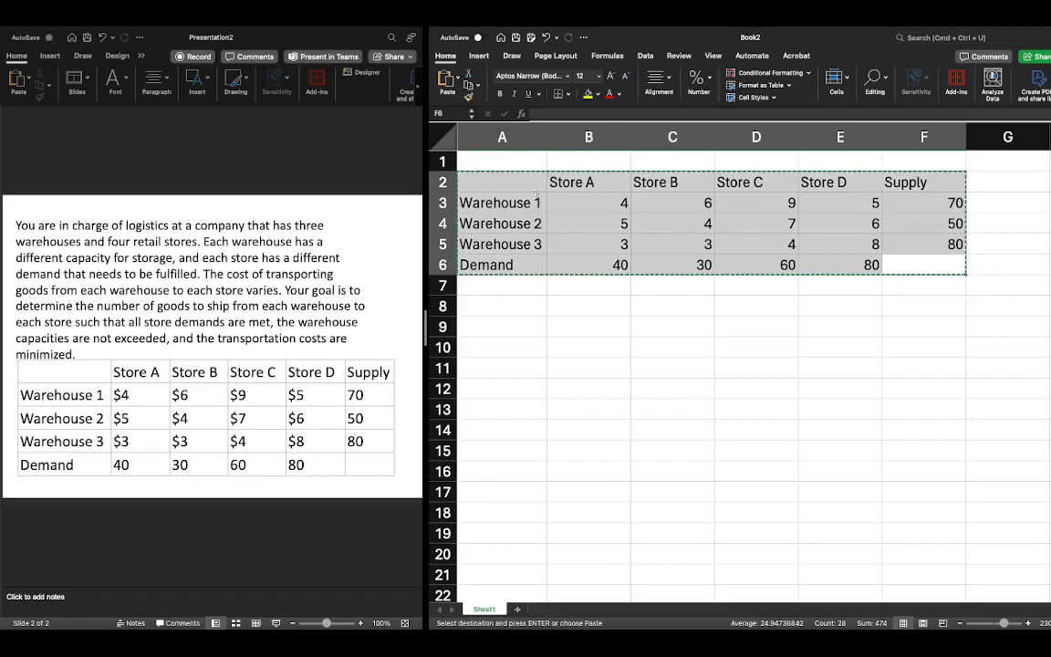
click(514, 322)
key(super+v)
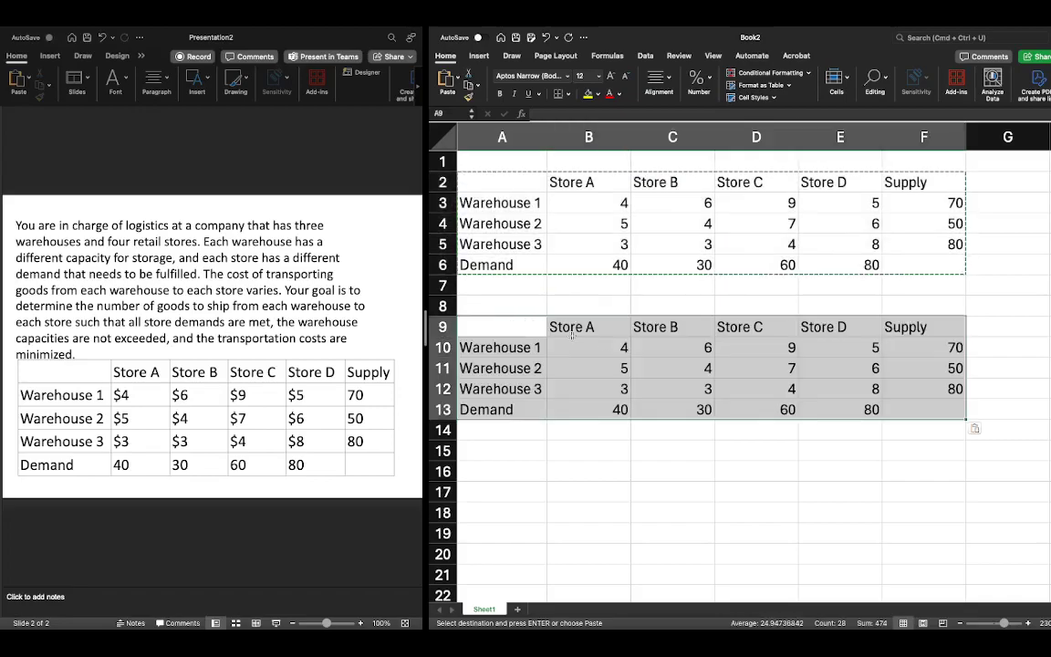
click(777, 369)
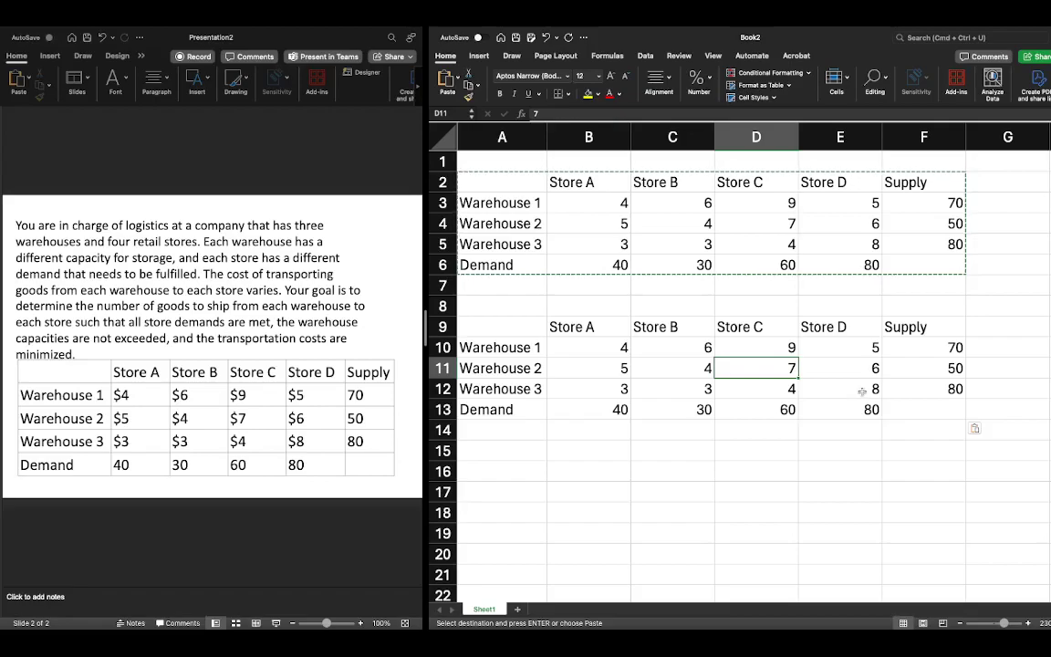
Clear the cost values from the pasted copy with Clear Contents.
drag(865, 391, 618, 346)
right_click(750, 337)
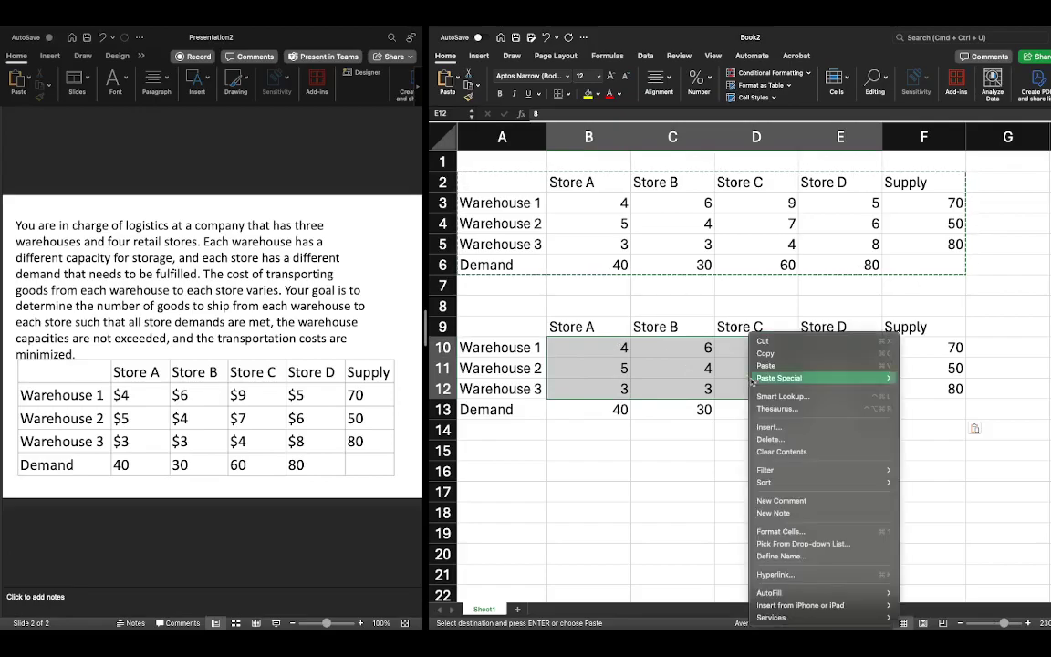
click(797, 454)
click(750, 429)
Clear the copied Demand row and the Supply column, keeping only the store and warehouse labels.
click(832, 409)
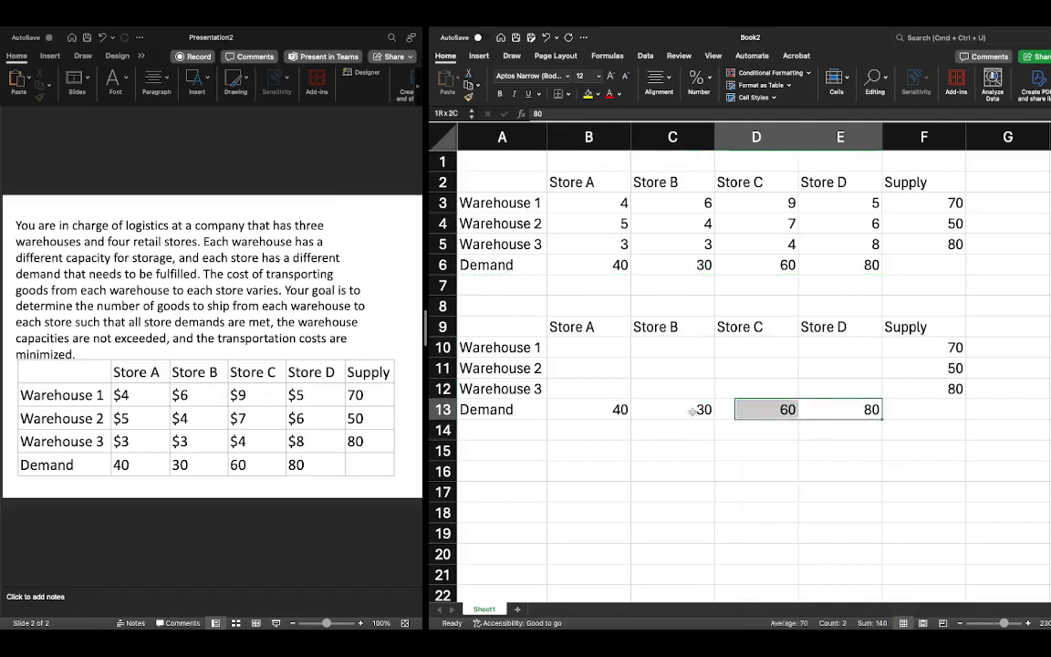
drag(741, 412, 501, 412)
right_click(501, 412)
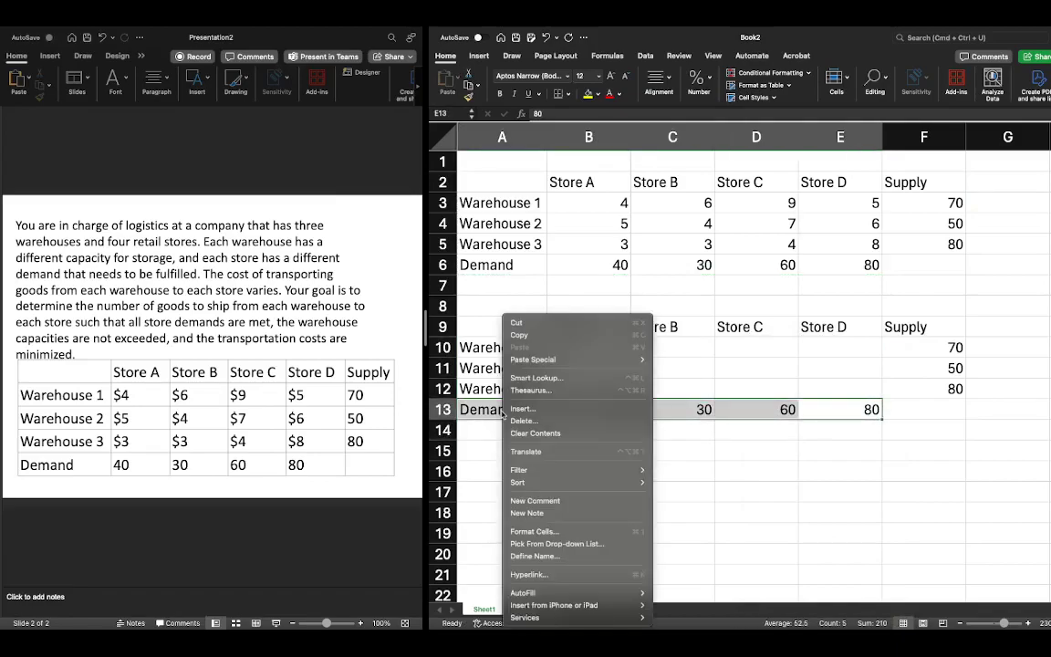
click(534, 434)
drag(903, 327, 899, 390)
right_click(923, 389)
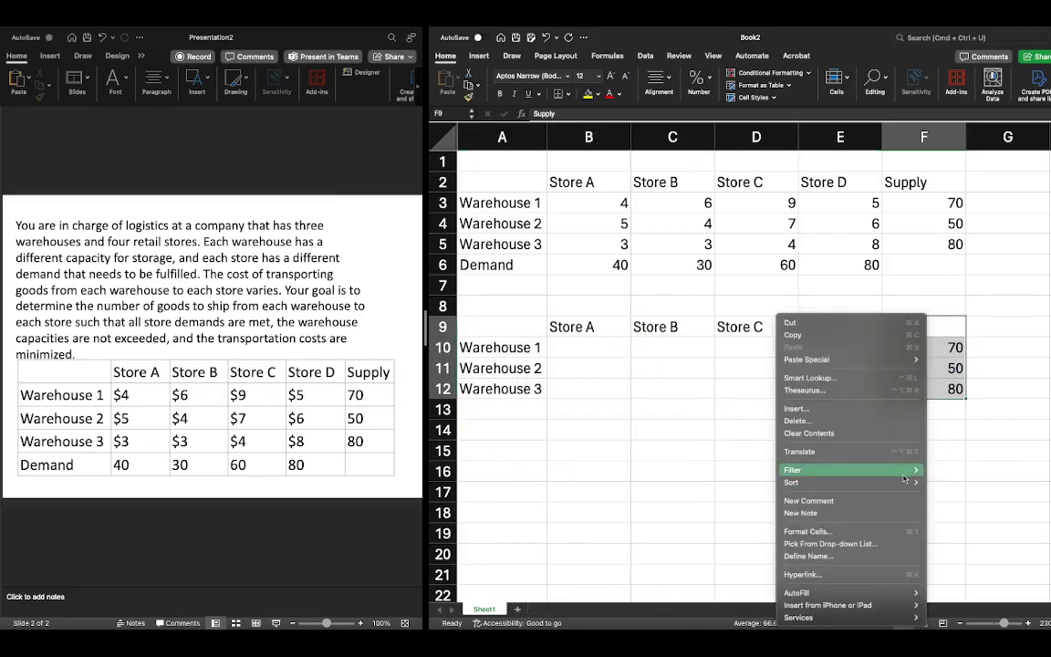
click(844, 437)
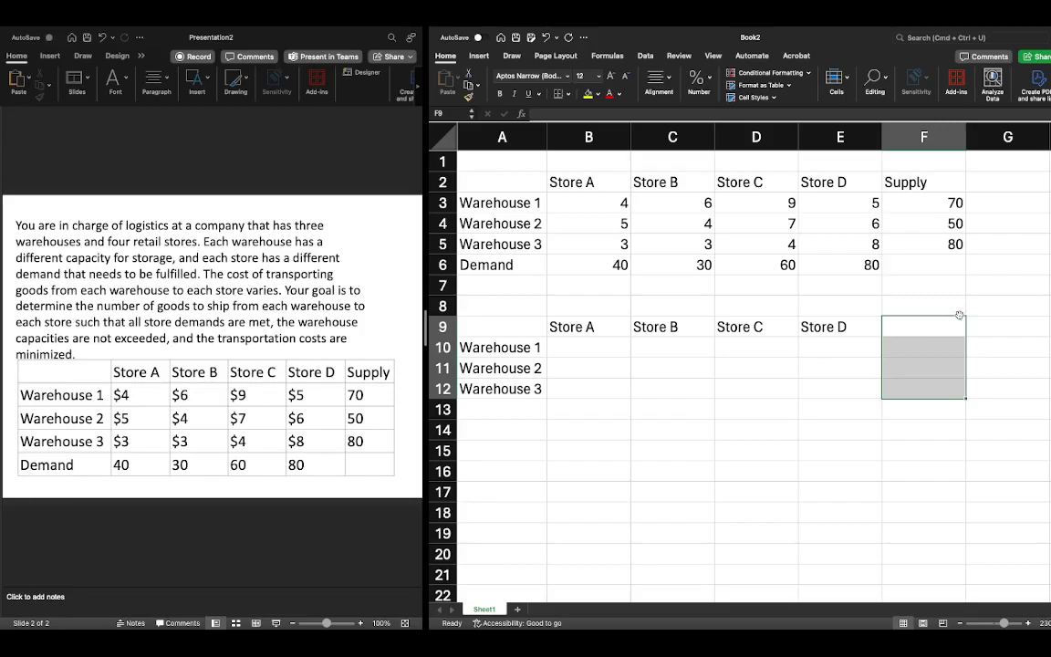
Add a 'Total Flow Out' heading in F9 and a 'Total Flow In' label in A13.
click(929, 324)
text(Total flow)
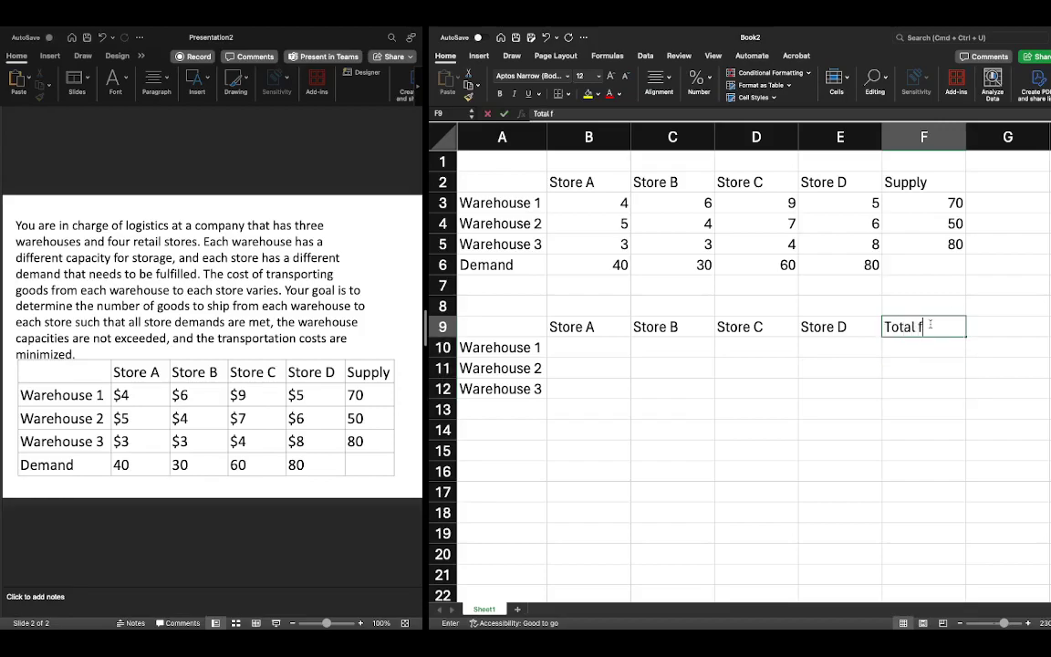
key(BackSpace)
key(BackSpace)
key(BackSpace)
key(BackSpace)
text(Flow Out)
key(Return)
click(485, 409)
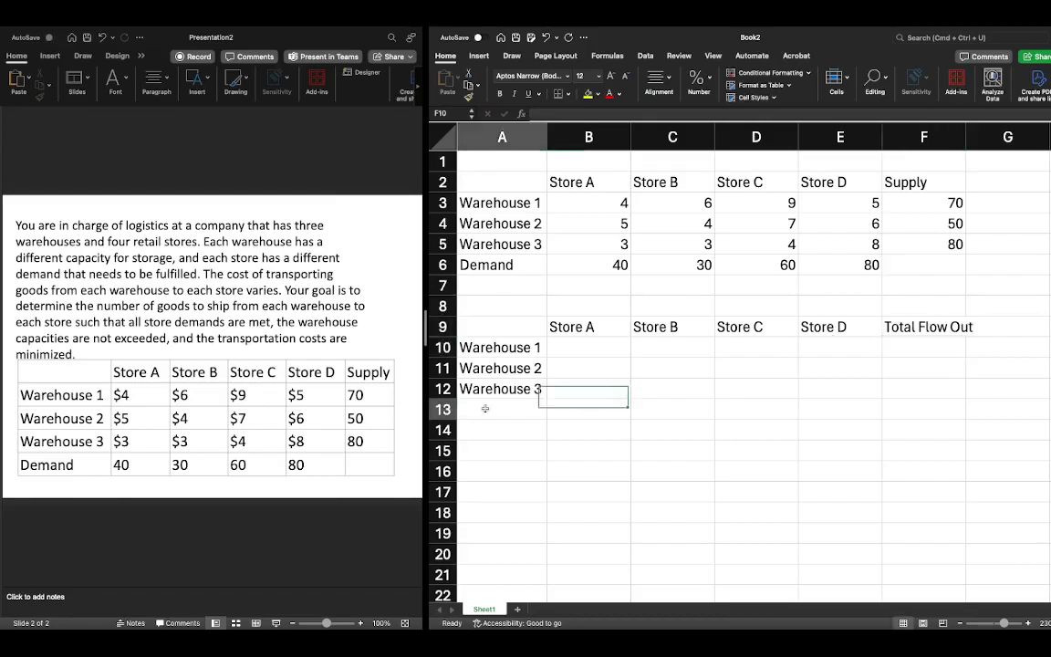
text(Total)
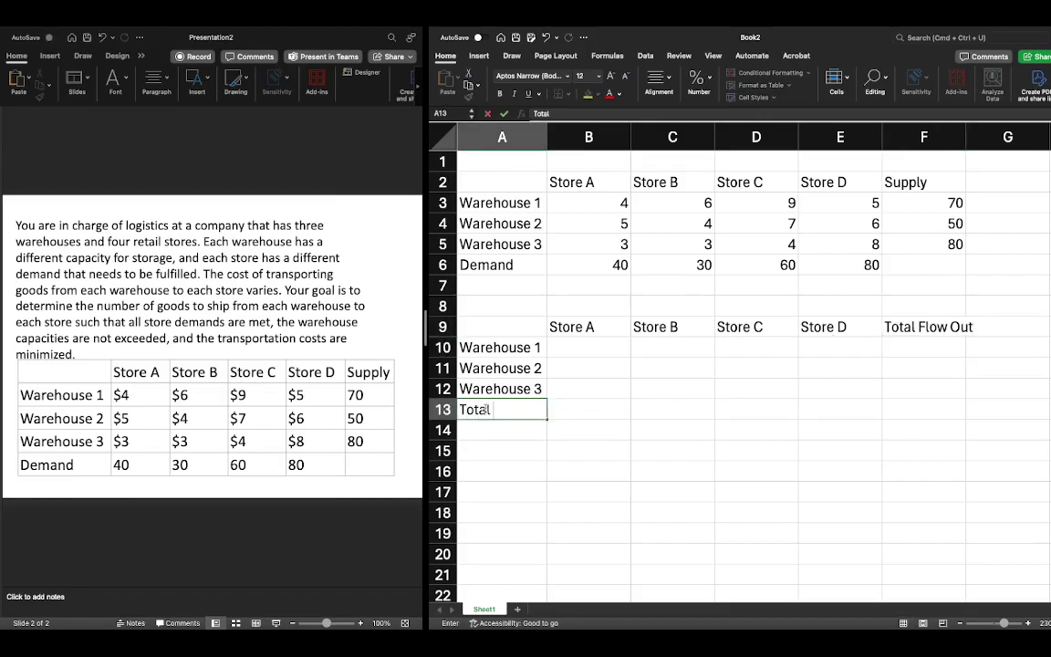
text( Flow In)
key(Return)
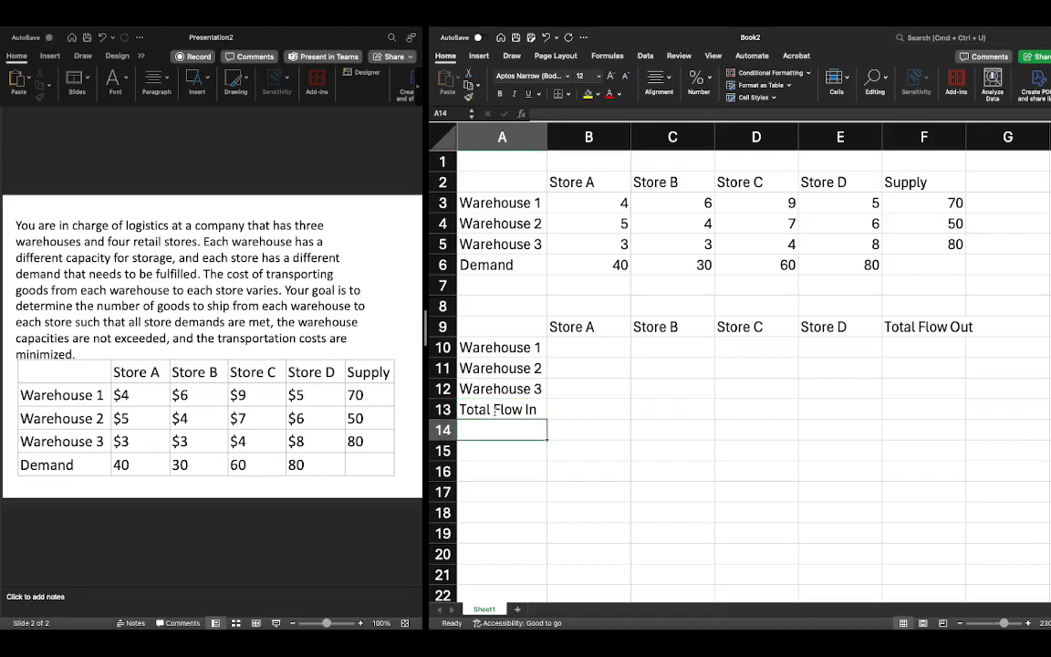
Zoom the sheet out to show more rows and columns, ready for a heading in H9.
scroll(899, 315, right, 2)
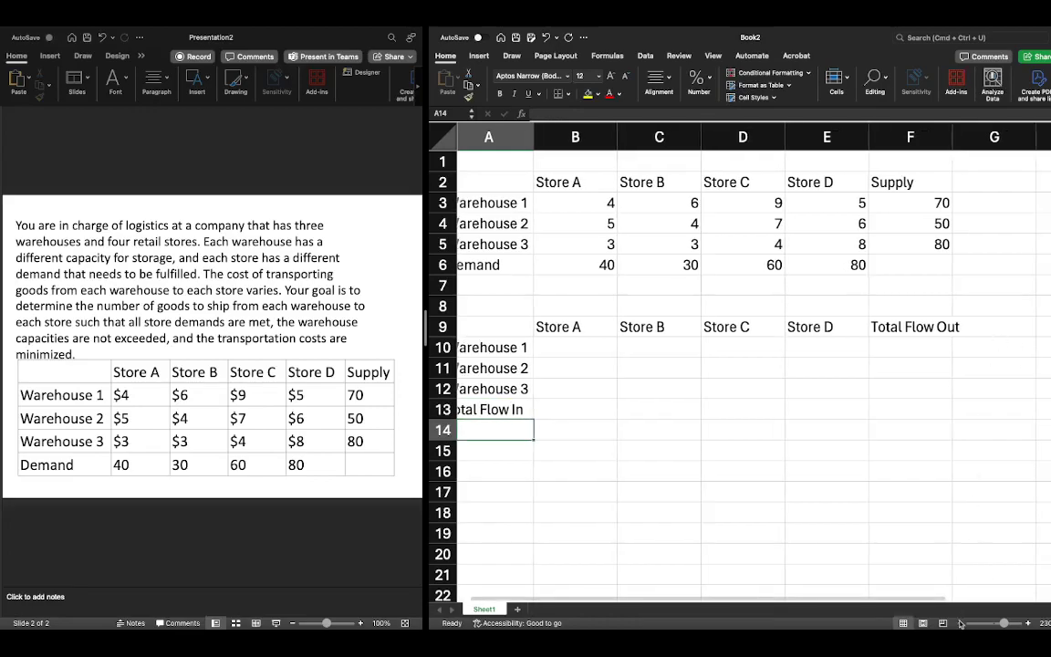
click(960, 623)
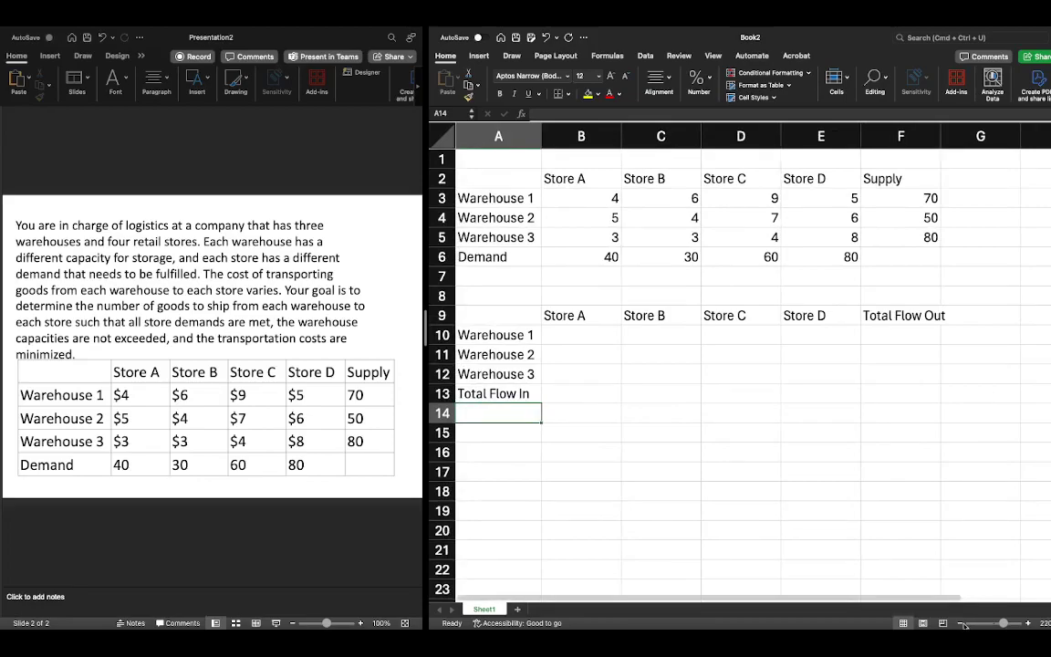
click(962, 623)
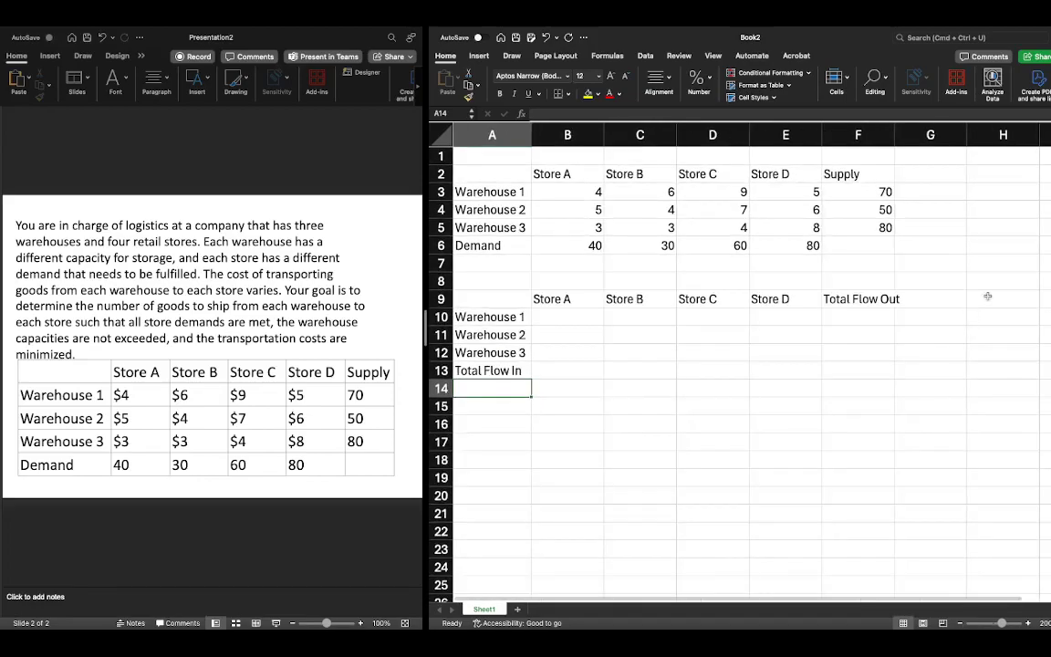
click(988, 297)
Put a Supply heading in H9 and a Demand row in A15 with 40, 30, 60, 80.
text(Supply)
key(Return)
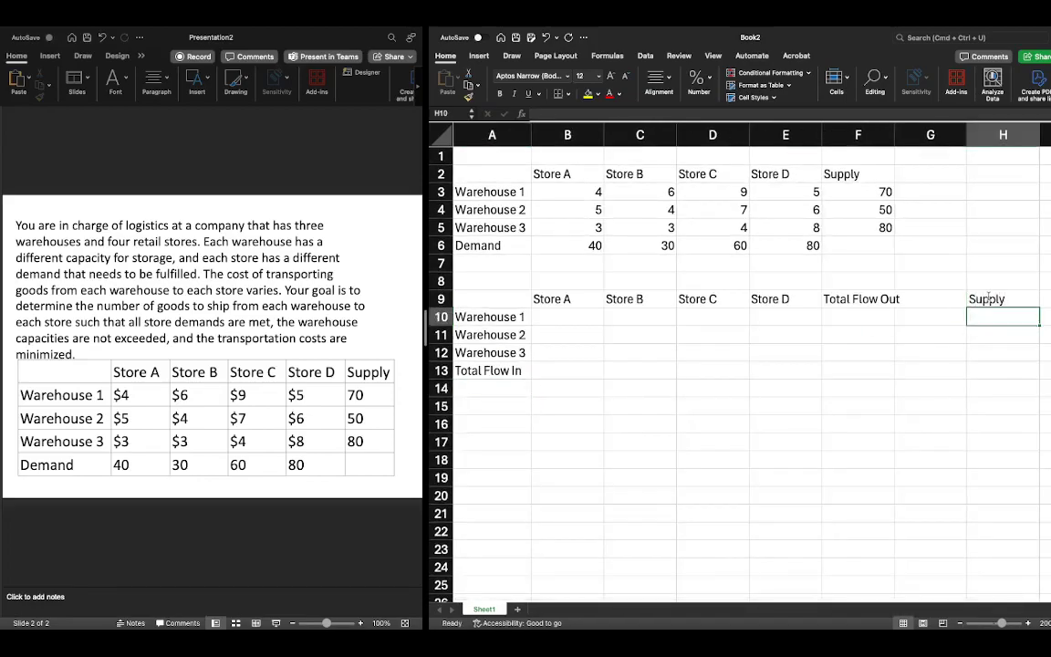
click(477, 403)
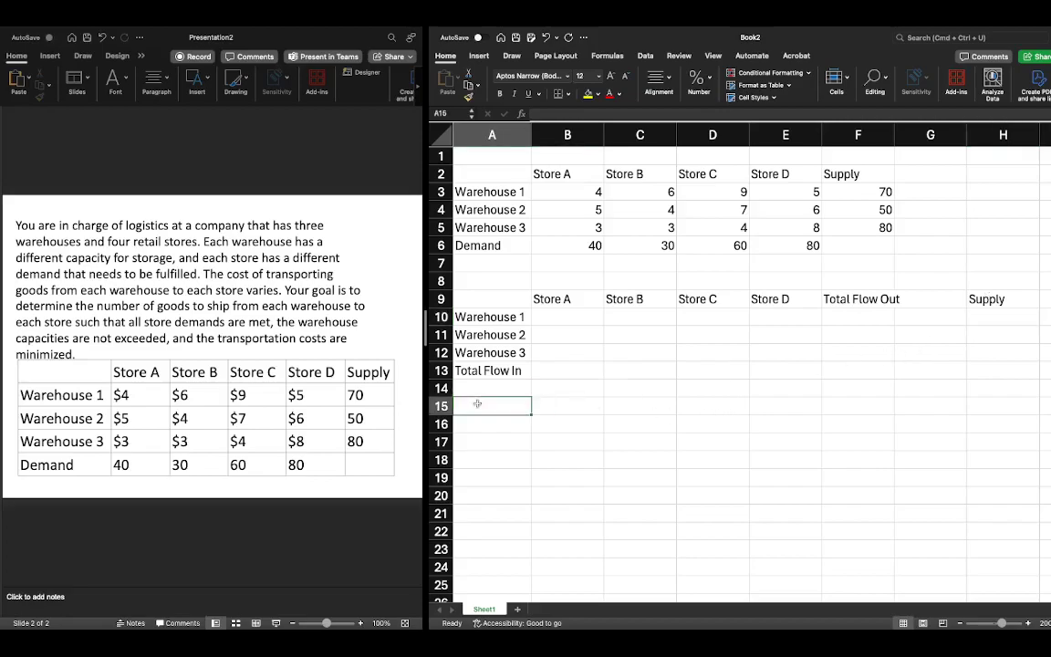
text(Demand)
key(Tab)
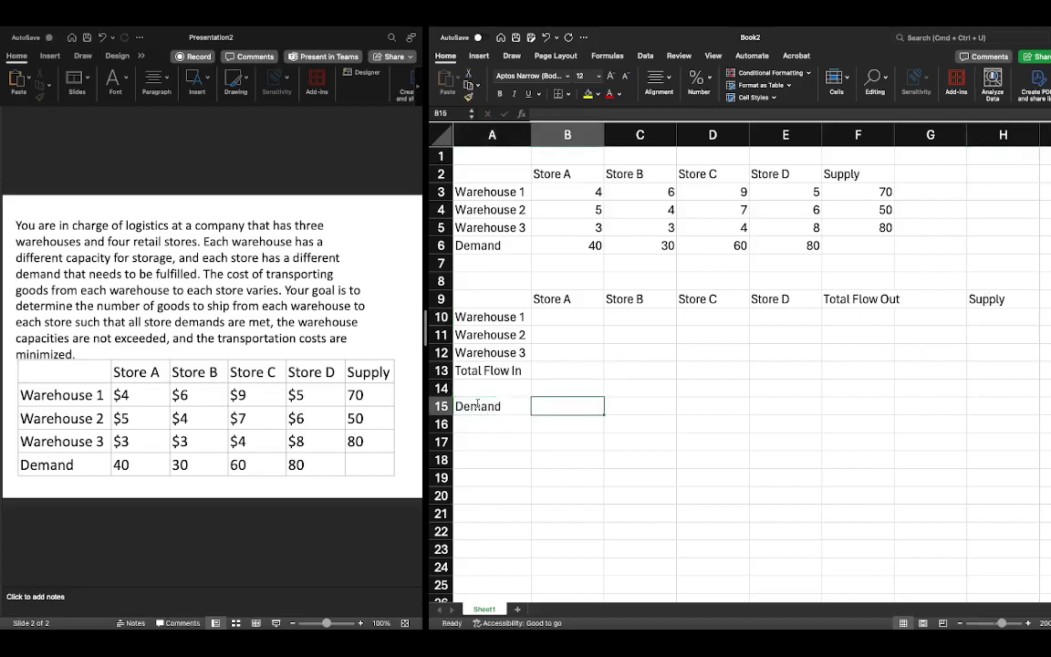
text(40)
key(Tab)
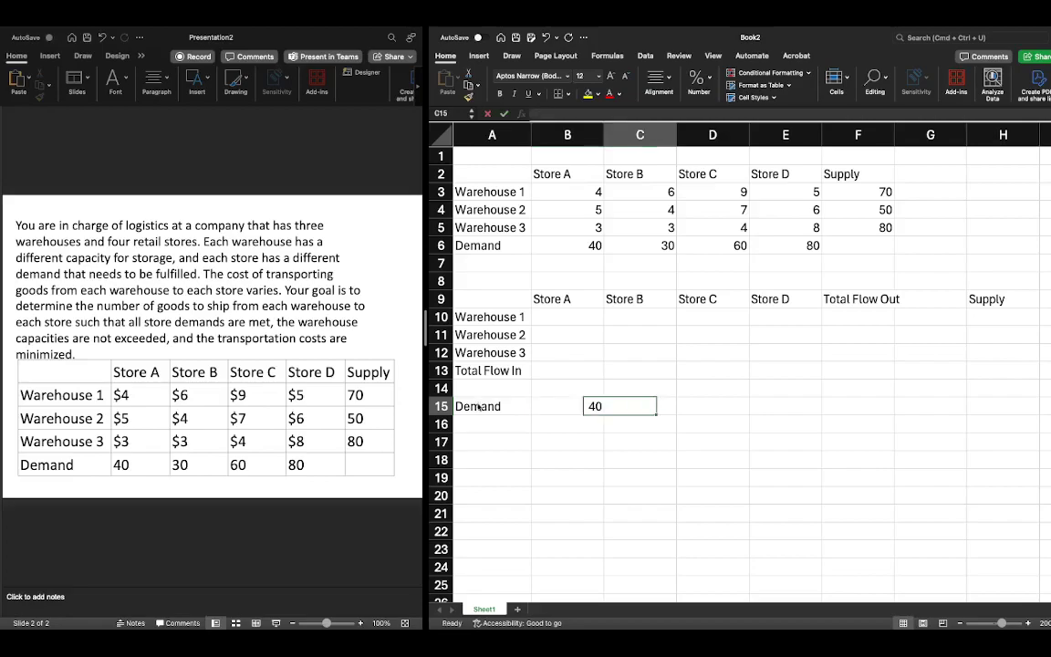
text(30)
key(Tab)
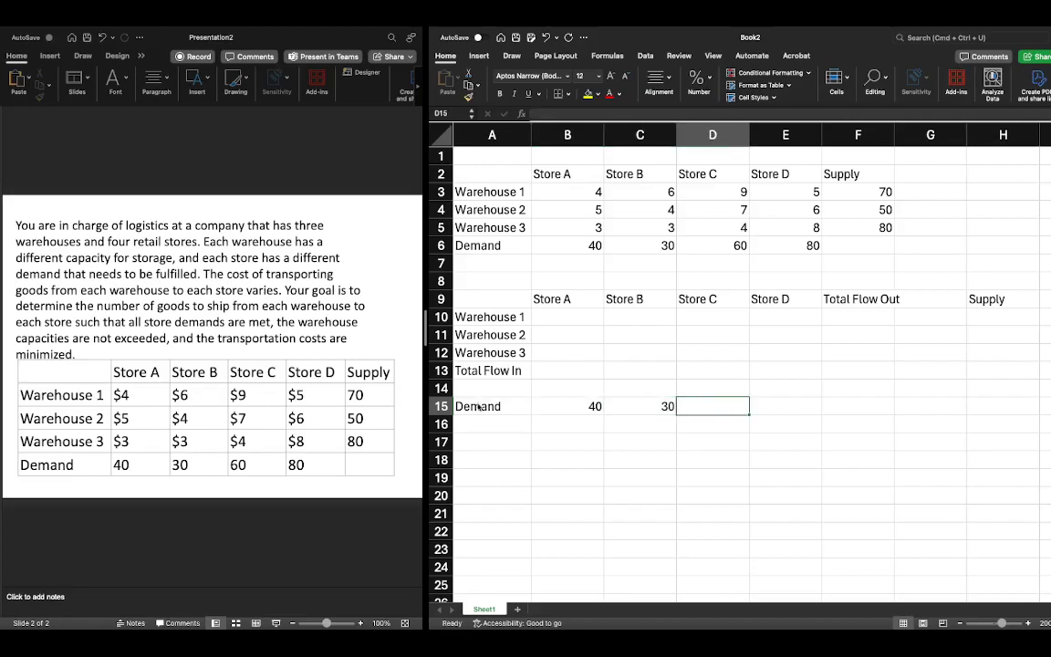
text(60)
key(Tab)
text(80)
key(Return)
Enter the warehouse supplies 70, 50 and 80 in H10:H12.
click(993, 317)
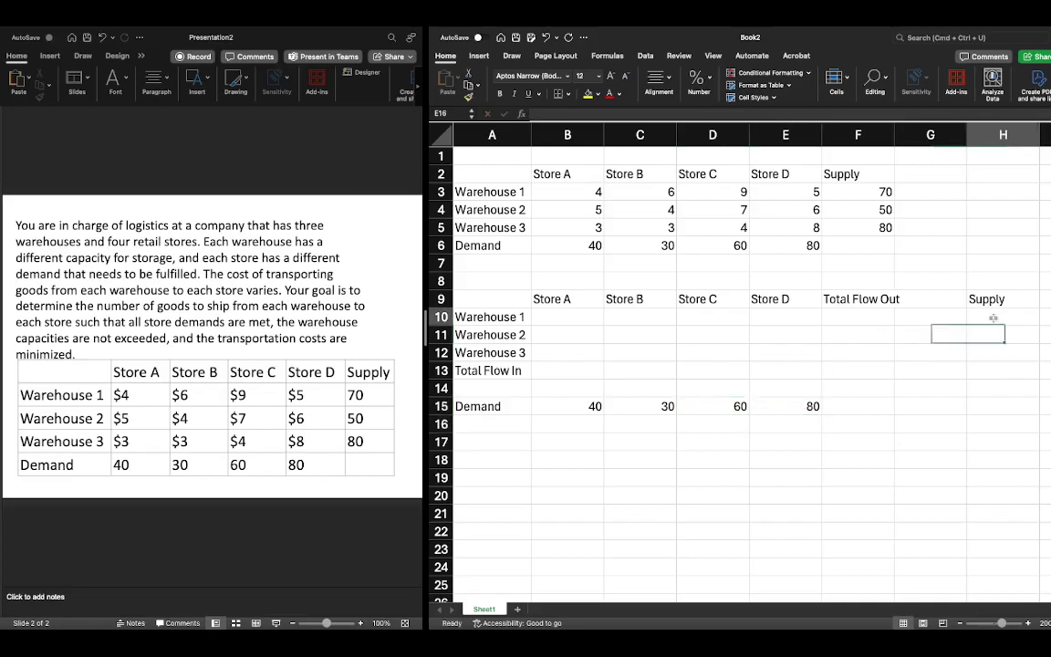
text(70)
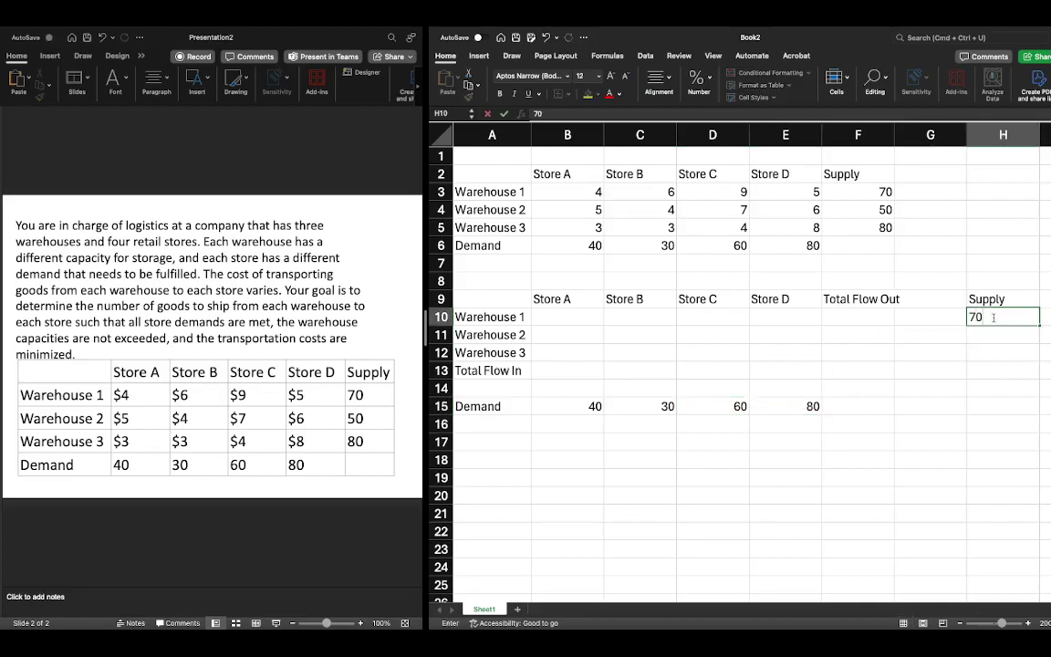
key(Return)
text(50)
key(Return)
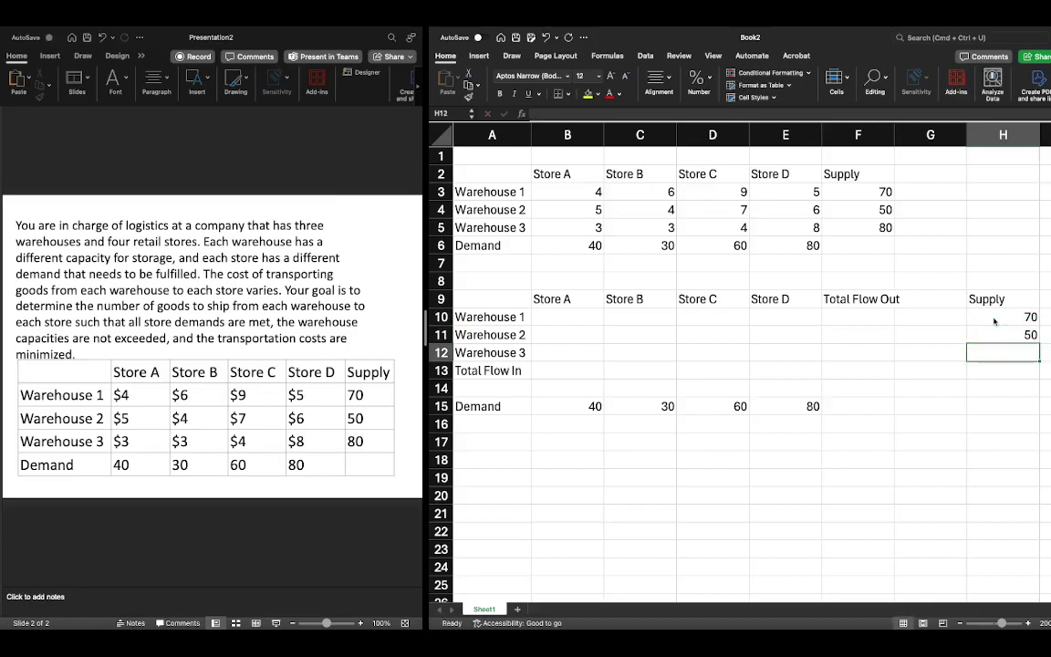
text(80)
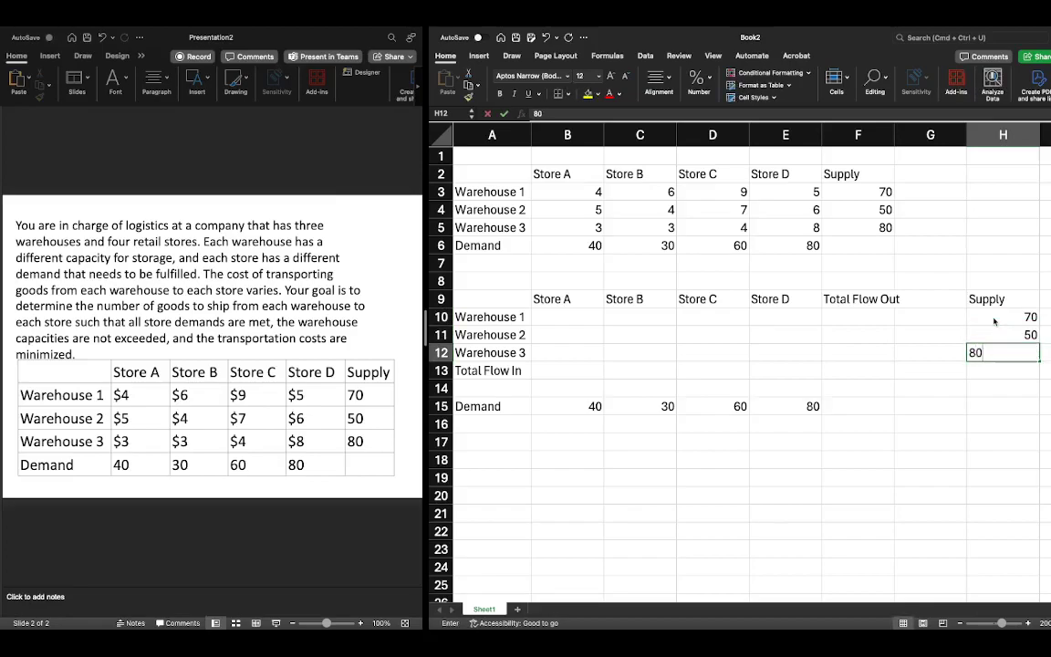
key(Return)
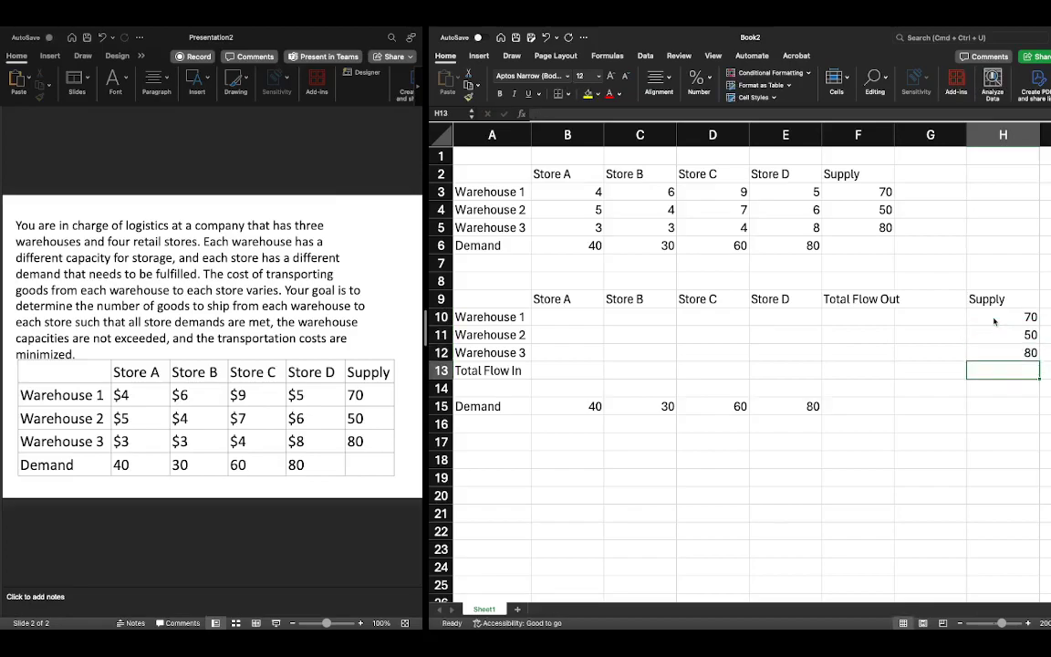
Place an "=" sign in each of G10, G11 and G12 beside the warehouses.
click(937, 315)
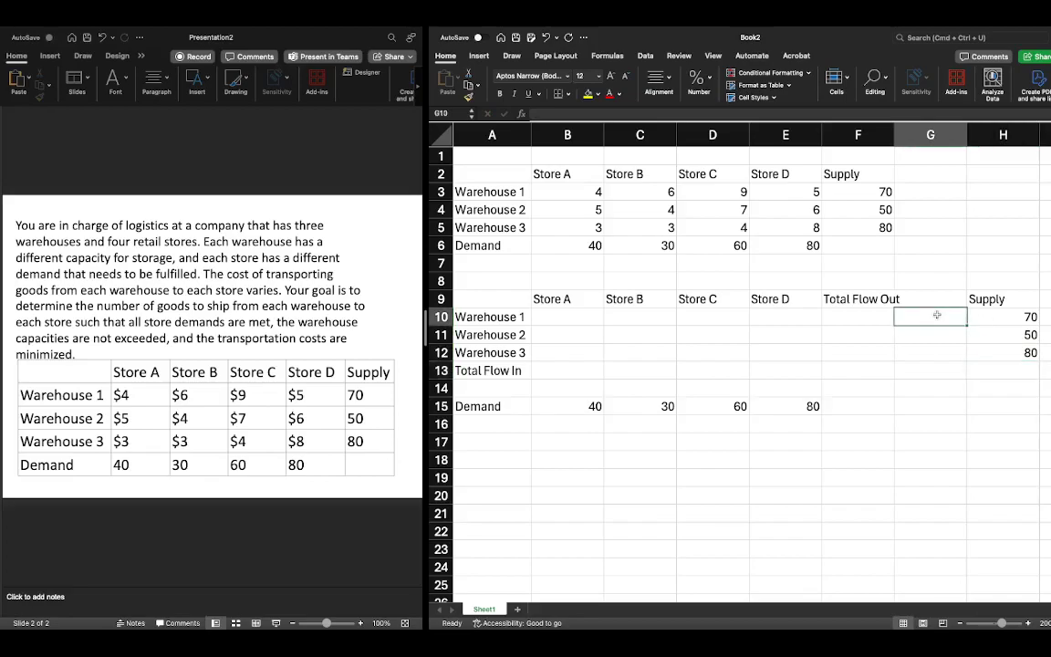
text(=)
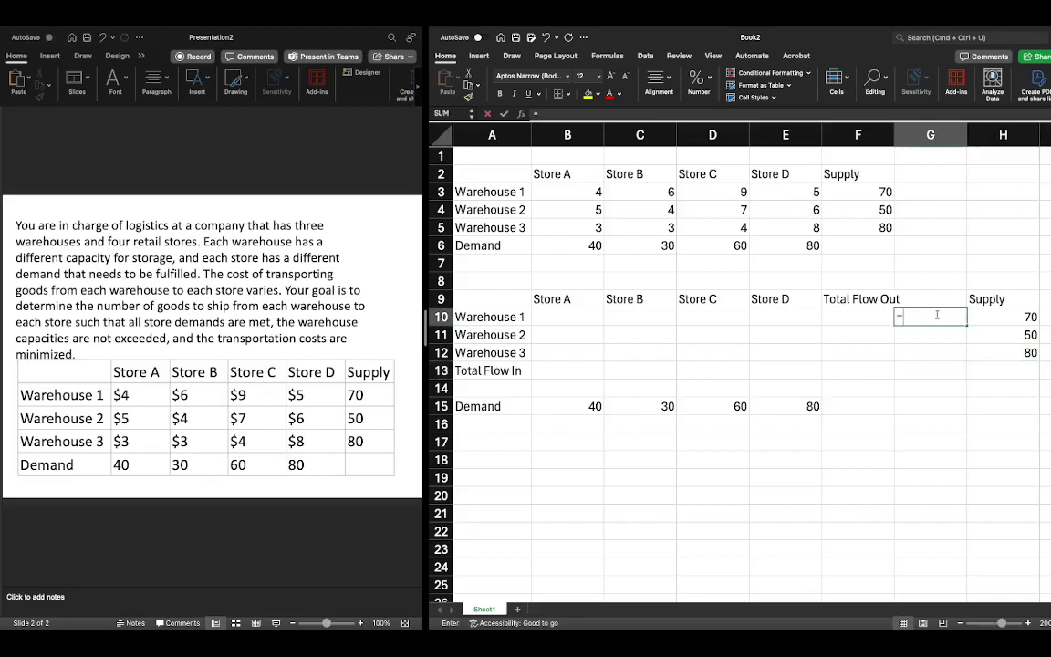
text(su)
key(BackSpace)
key(BackSpace)
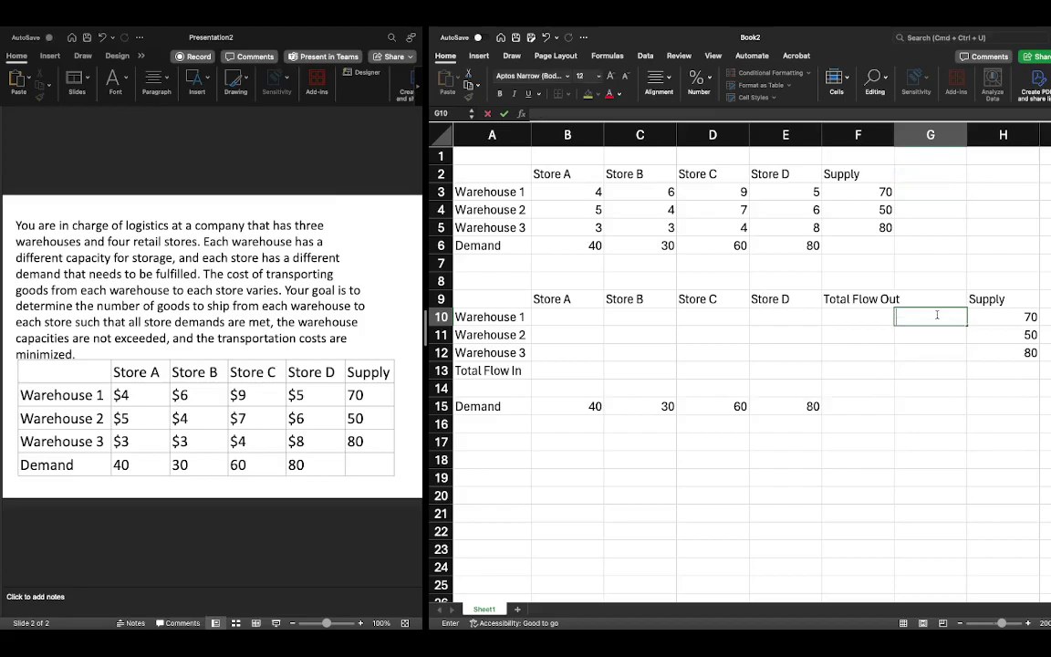
key(Return)
text(-=)
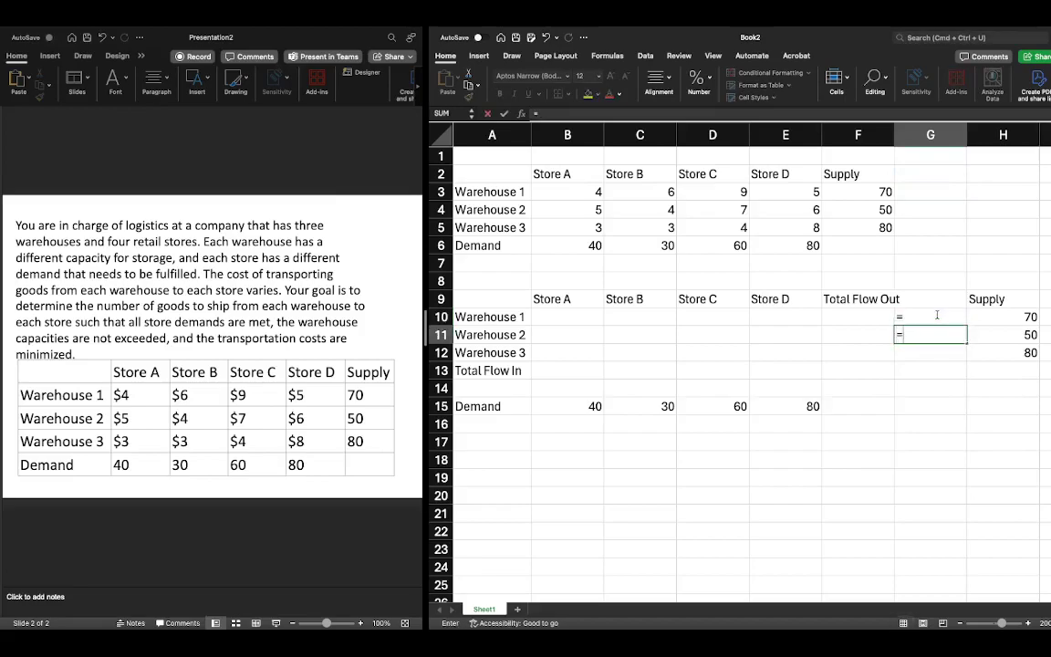
key(Return)
text('=)
key(Return)
Place "<=" signs in B14:E14 under each store's Total Flow In.
click(593, 385)
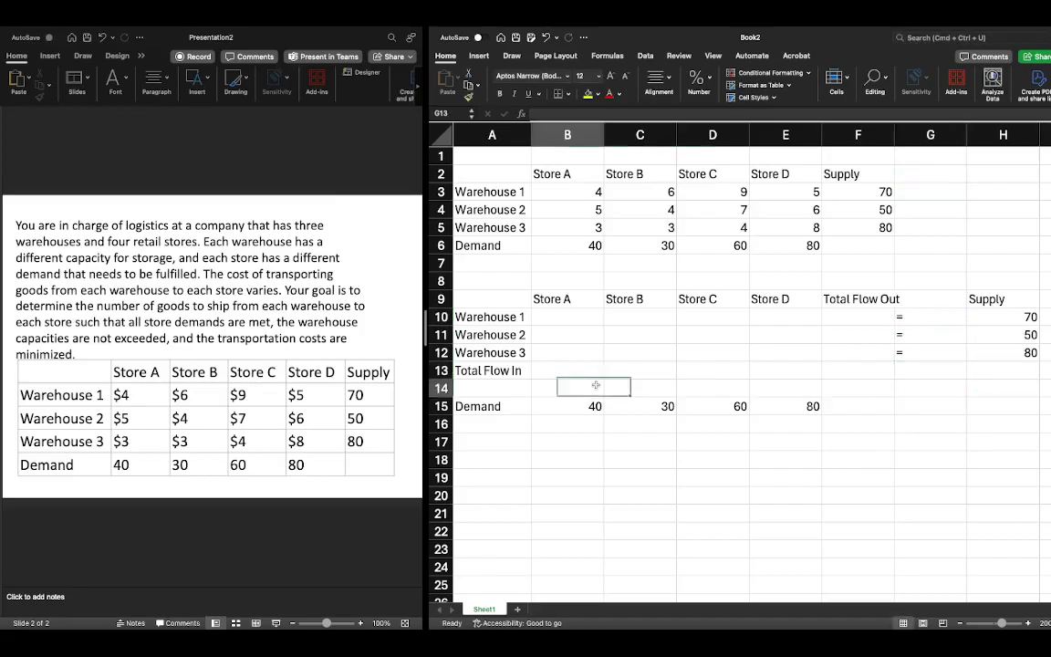
text(<=)
key(Tab)
text(<=)
key(Tab)
text(<=)
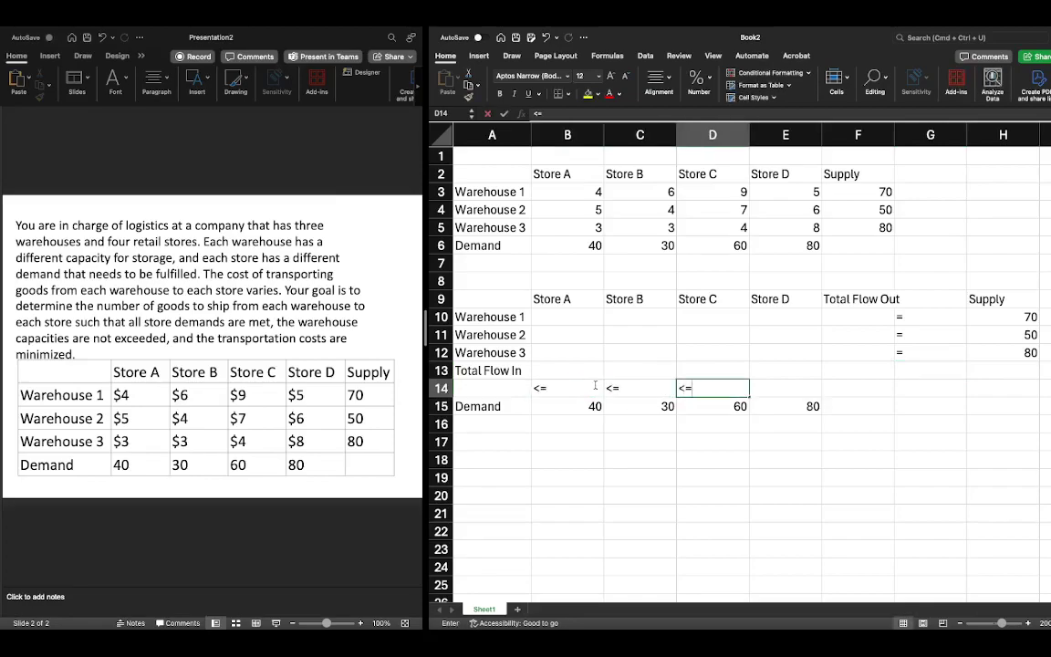
key(Tab)
text(<=)
key(Down)
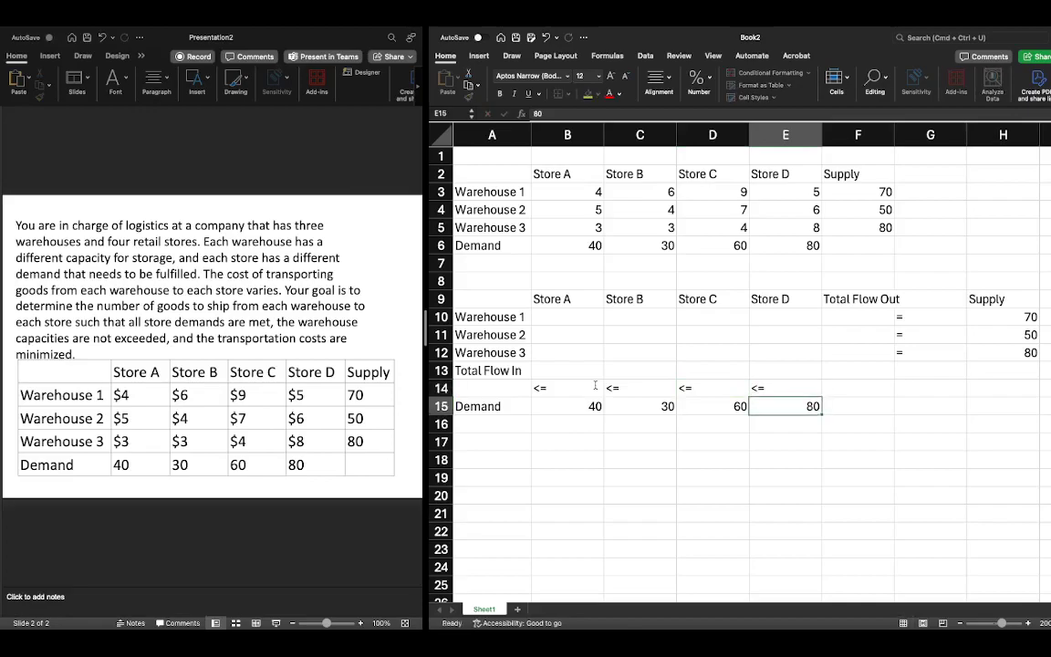
scroll(784, 391, down, 1)
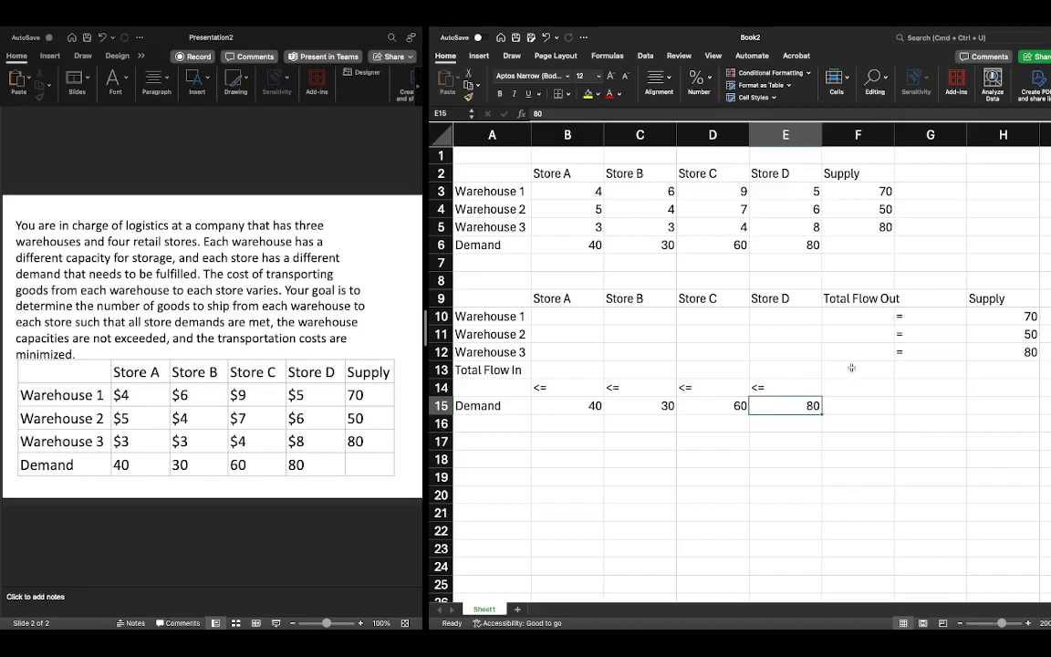
click(794, 368)
drag(798, 352, 543, 315)
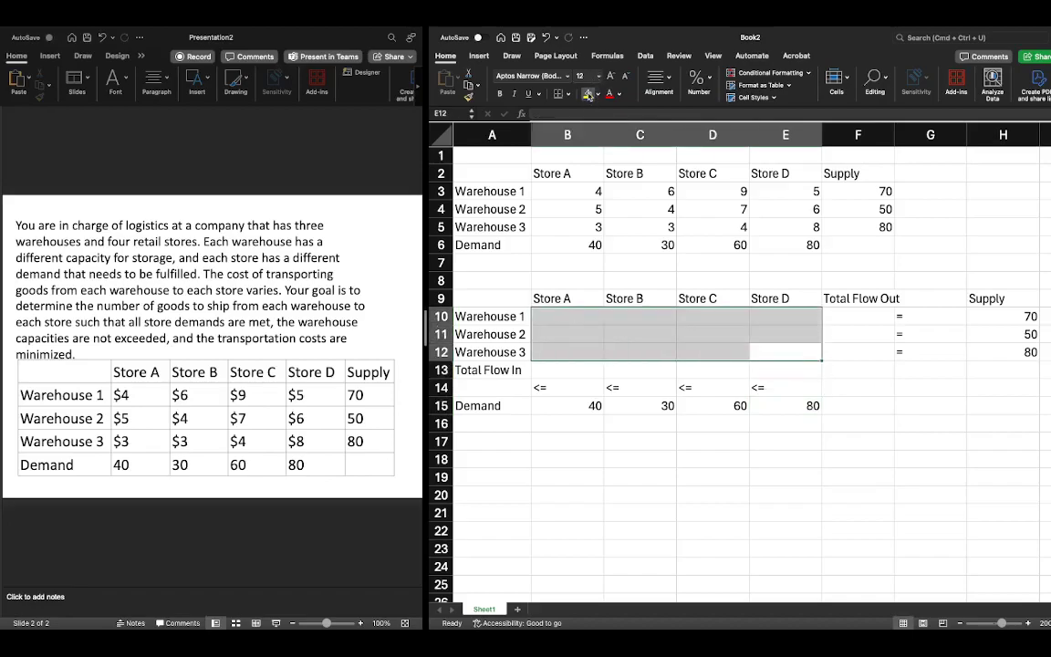
click(588, 93)
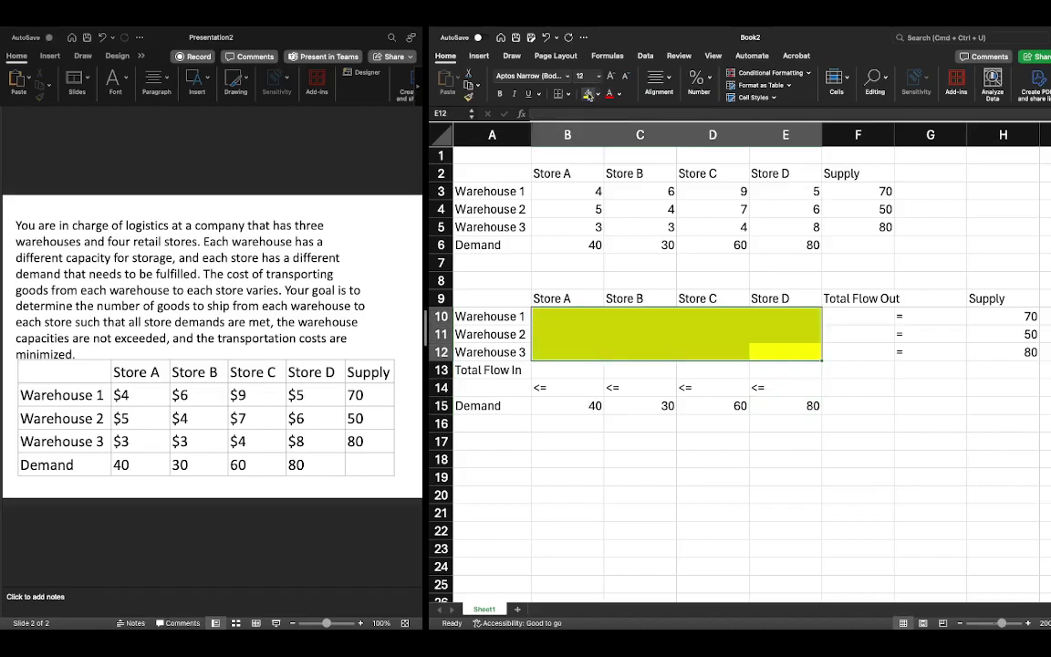
click(847, 318)
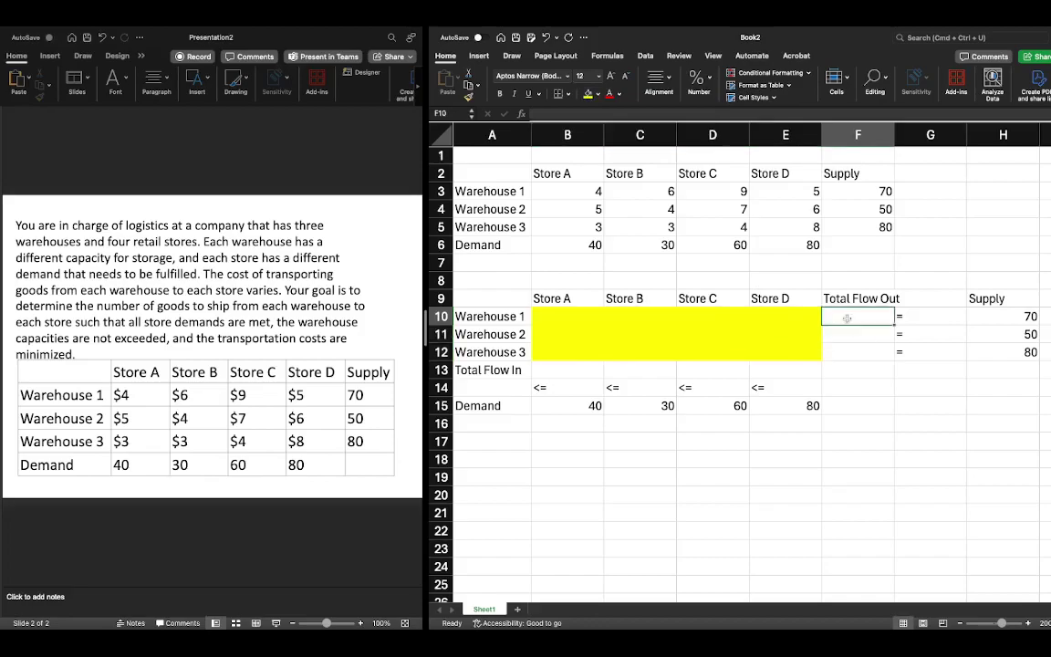
Enter =SUM(B10:E10) in F10 and fill it down to F12 for each warehouse's Total Flow Out.
text(=)
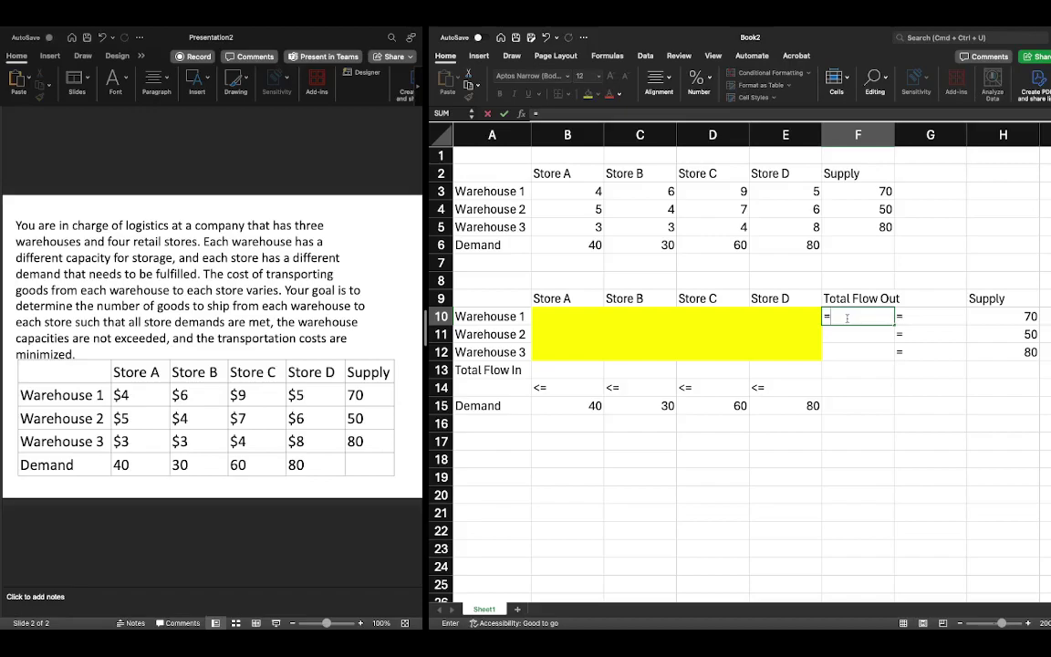
text(sum()
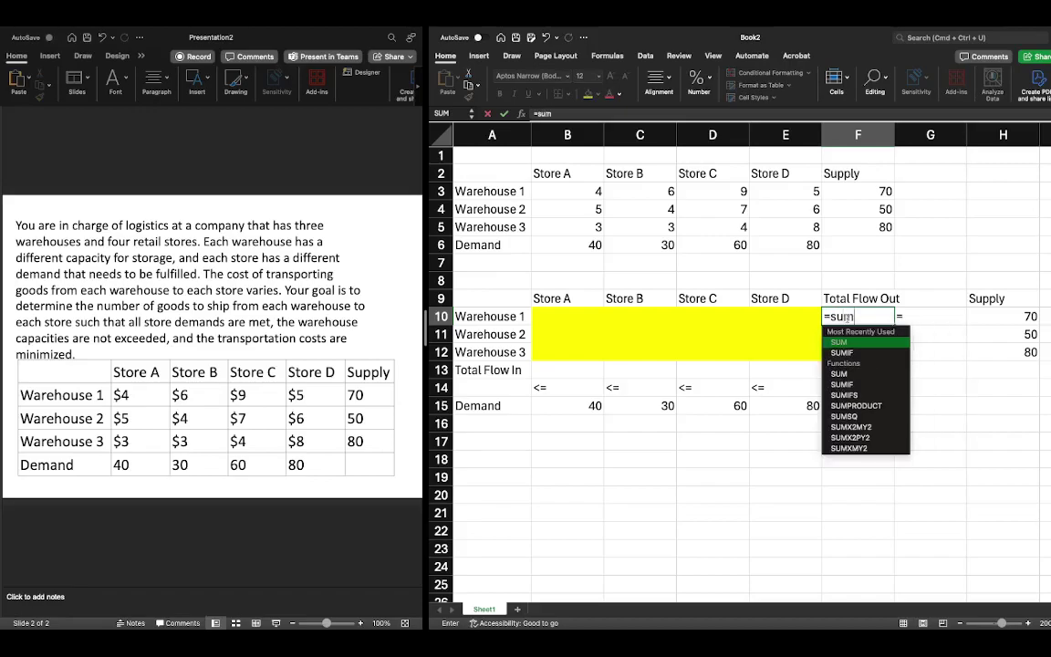
drag(576, 316, 818, 315)
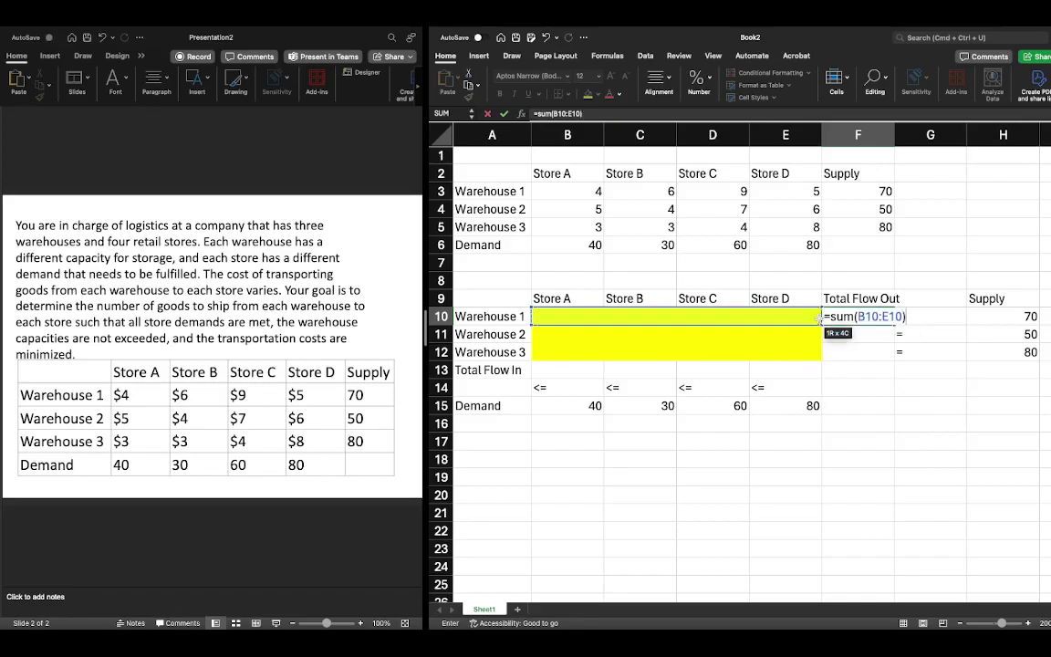
key(Return)
click(885, 320)
drag(893, 323, 893, 357)
Enter =SUM(B10:B12) in B13 and fill it right to E13 for each store's Total Flow In.
click(585, 371)
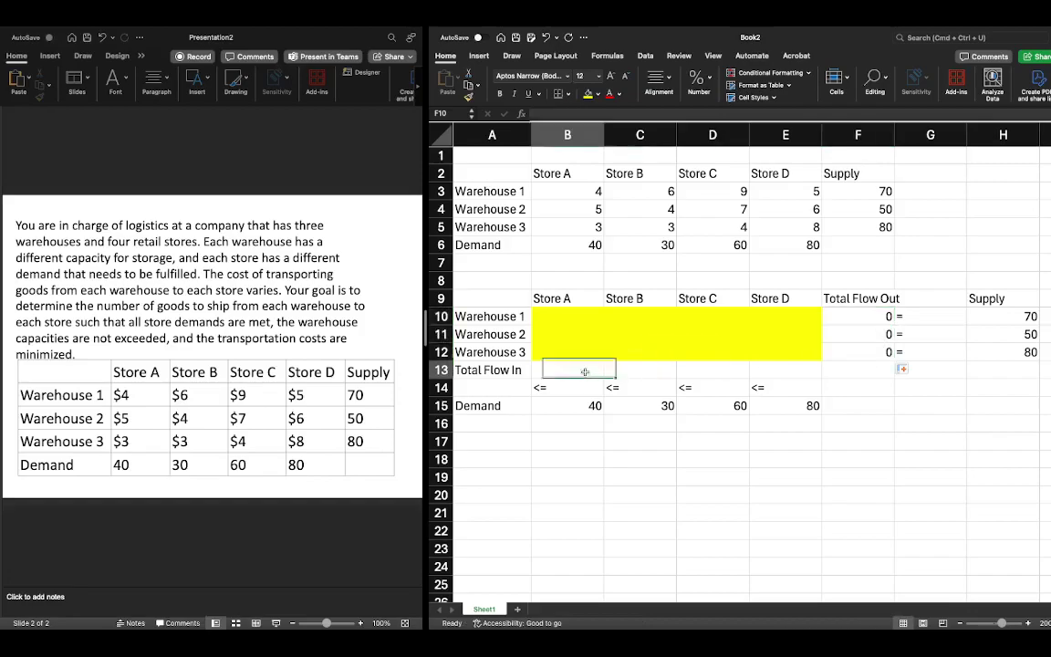
text(=sum()
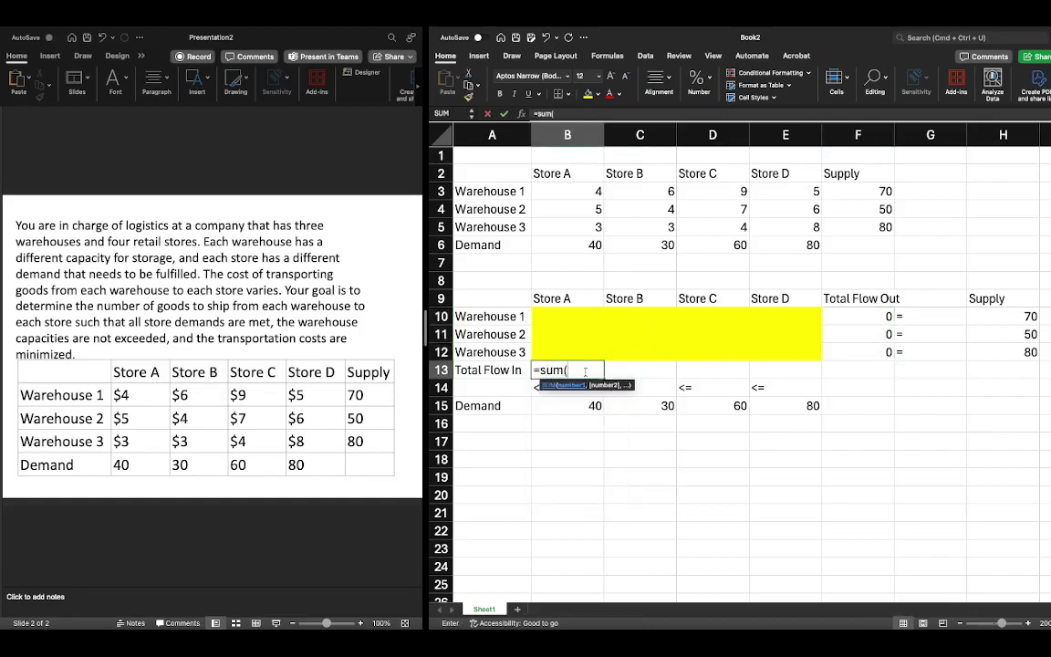
drag(567, 315, 567, 351)
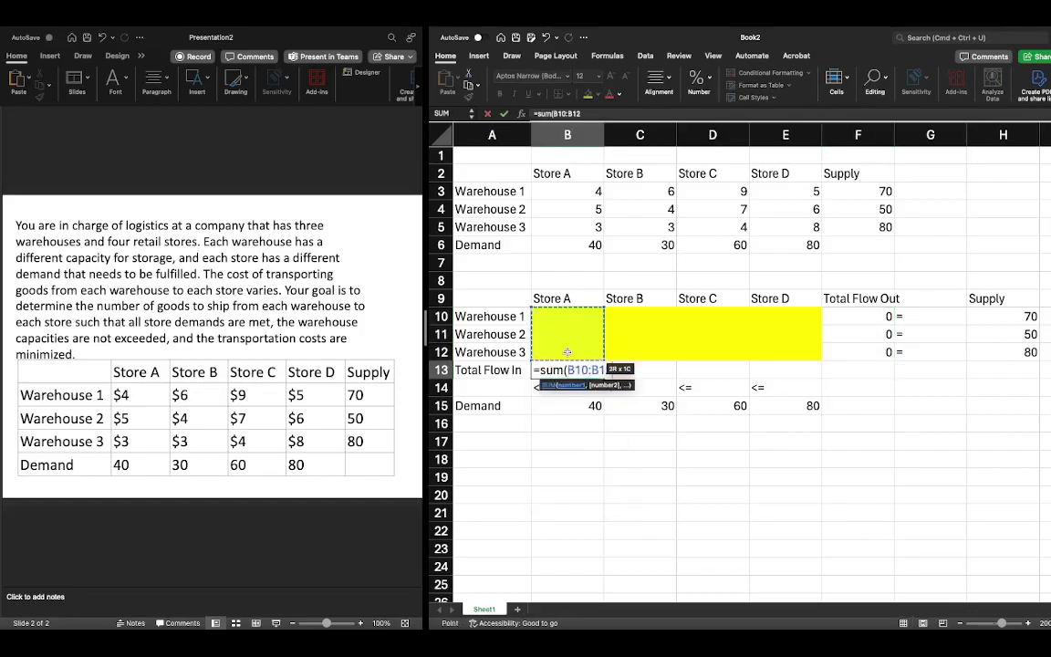
key(Return)
click(593, 371)
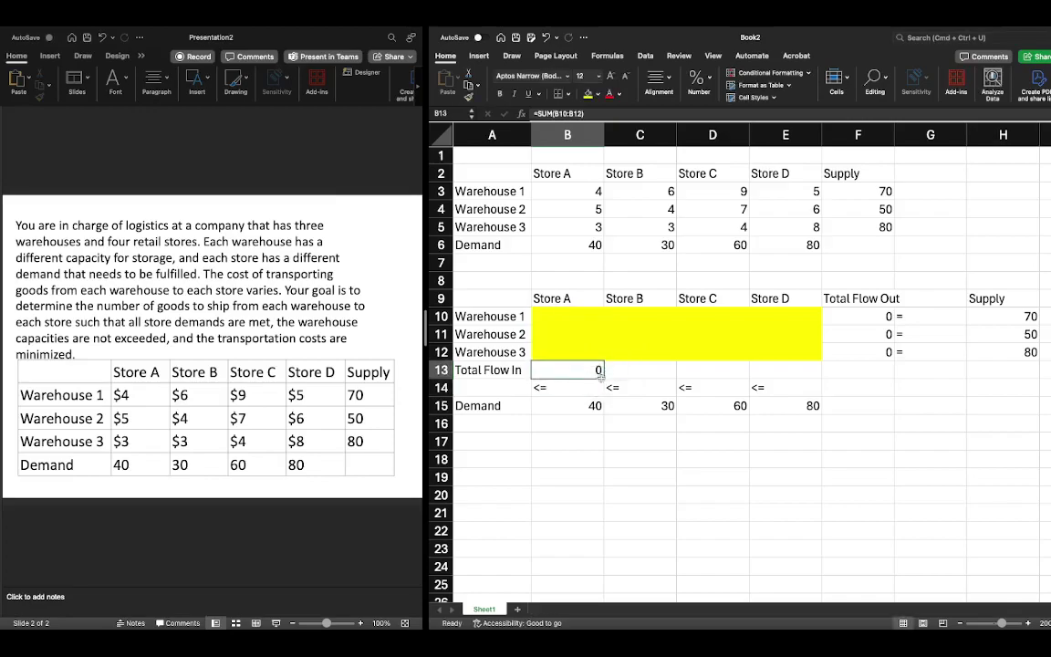
drag(603, 377, 784, 378)
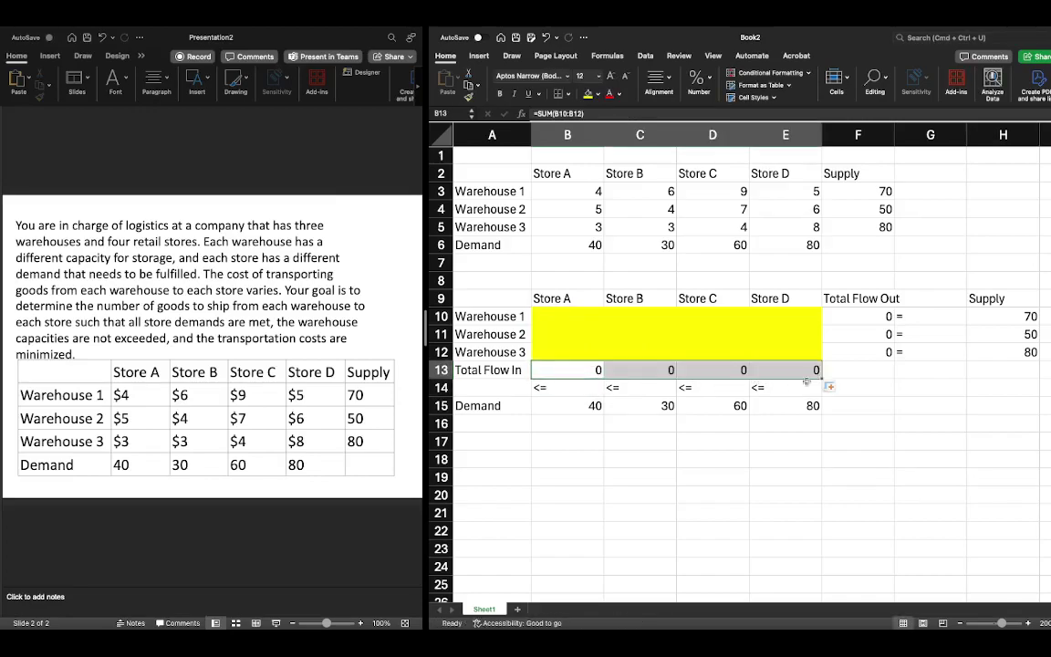
click(867, 370)
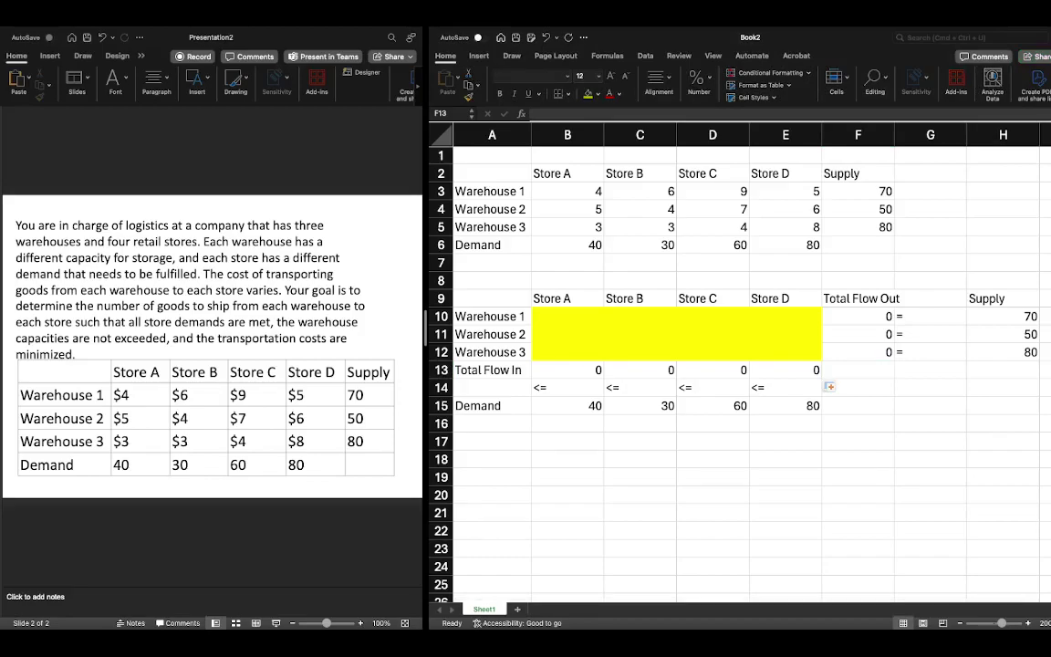
click(861, 370)
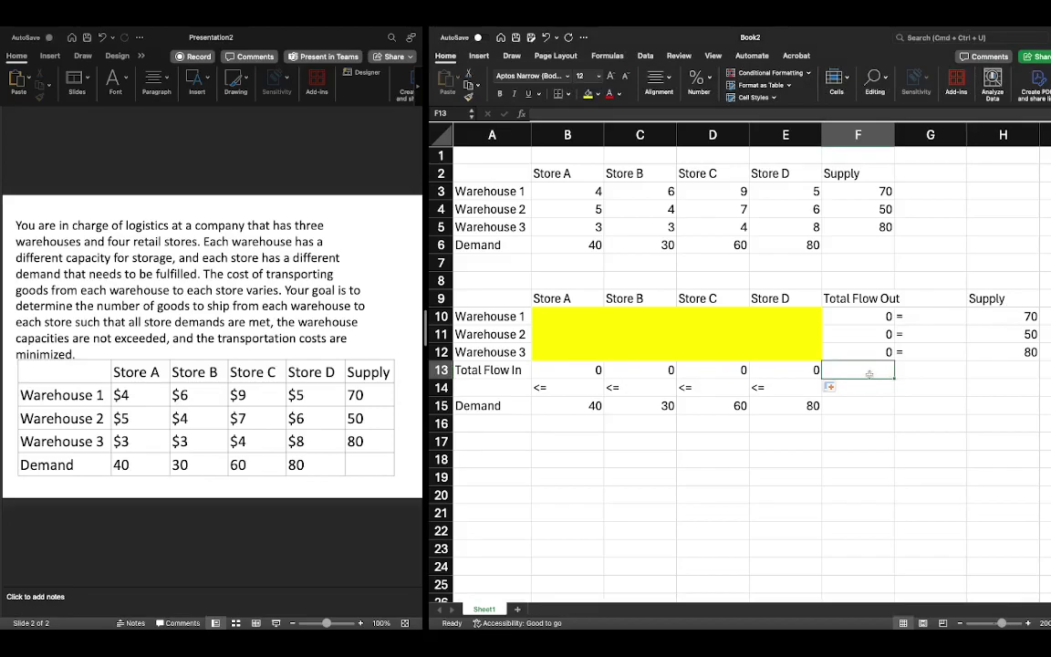
Enter =SUMPRODUCT(B10:E12,B$3:E$5) in F13 as the total shipping cost.
text(=sumpr)
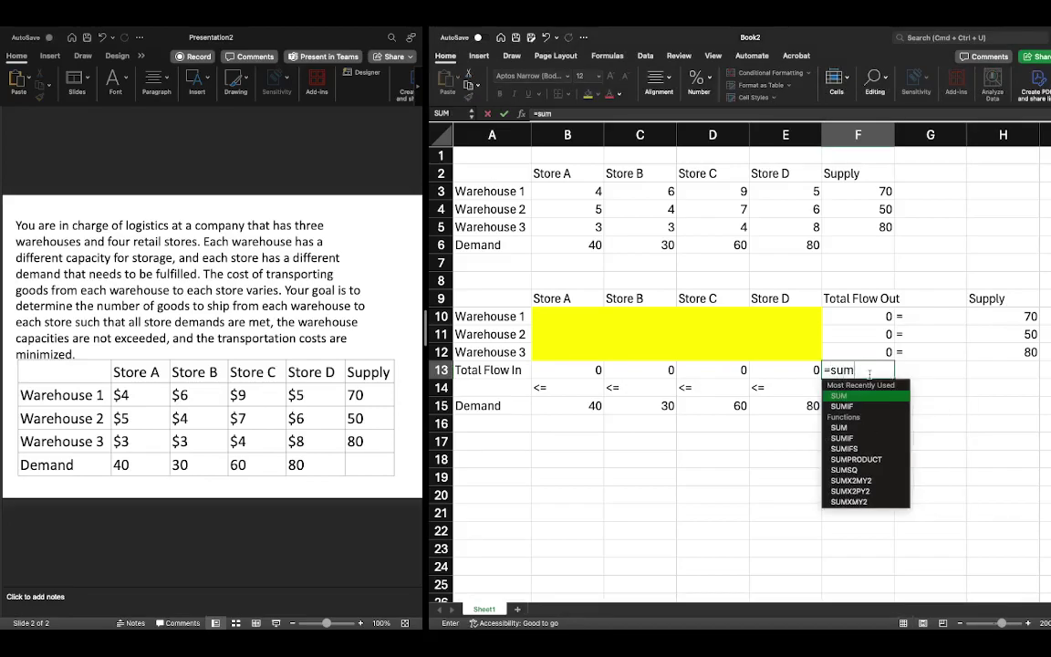
double_click(857, 395)
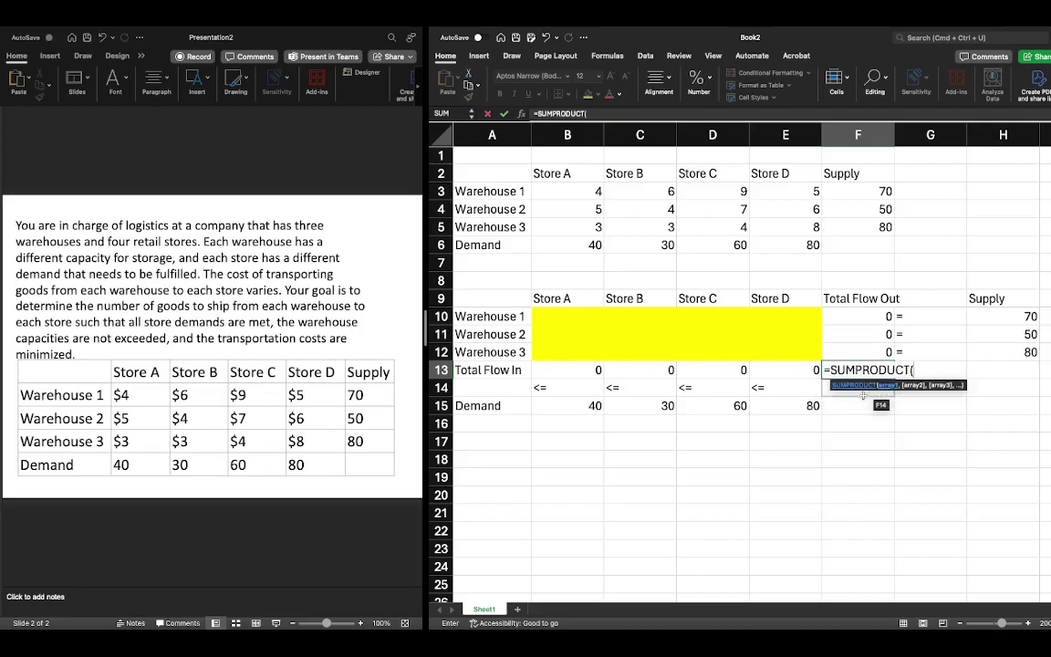
click(558, 317)
drag(558, 317, 771, 355)
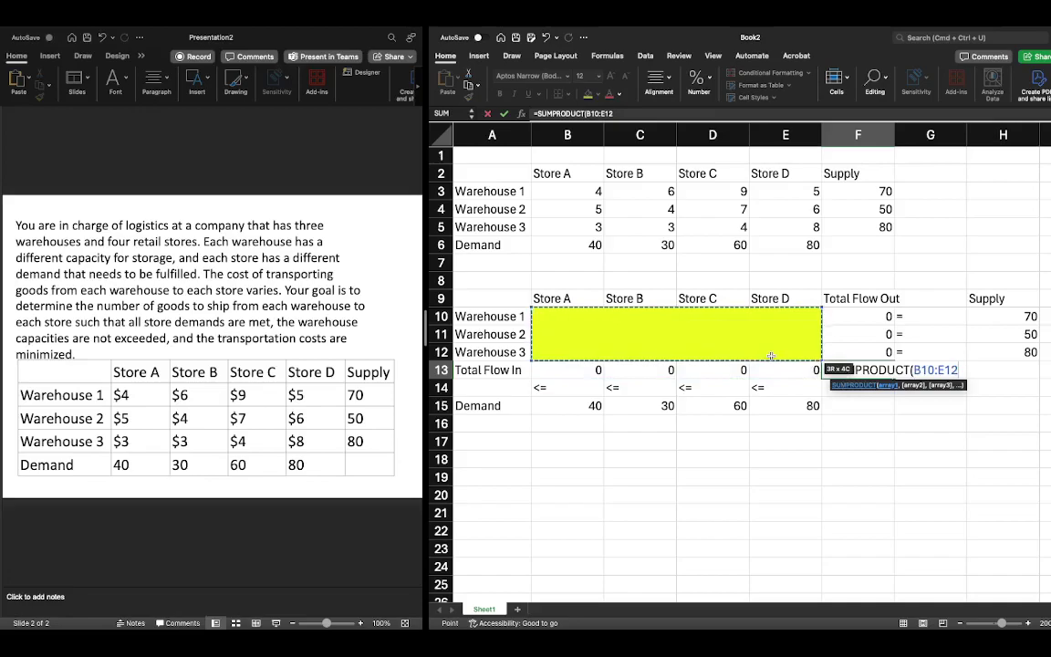
text(,)
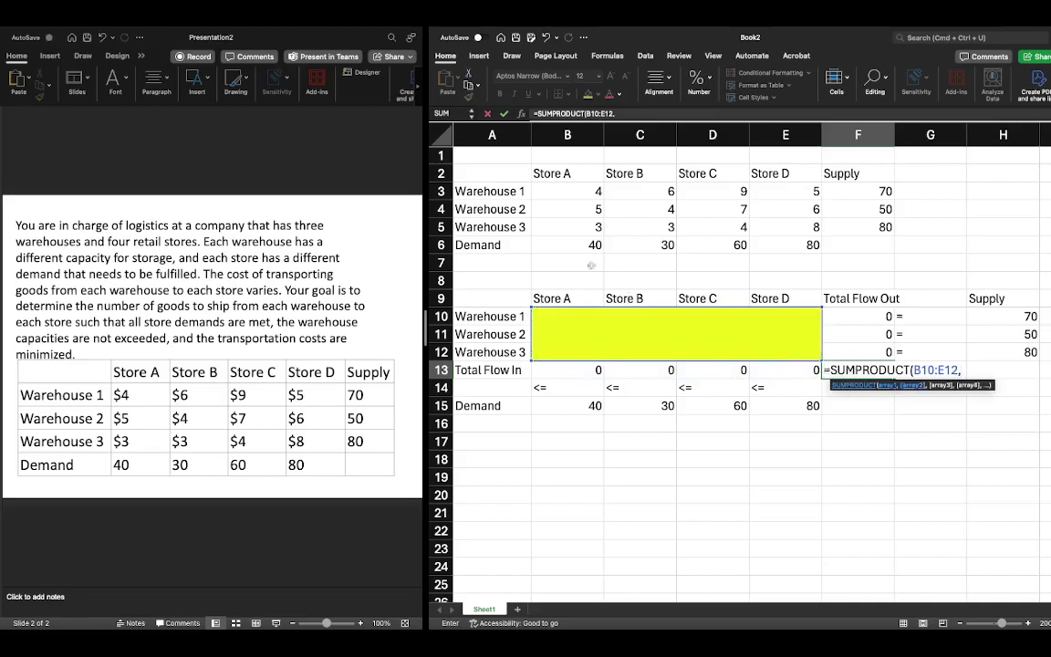
drag(554, 189, 766, 226)
text())
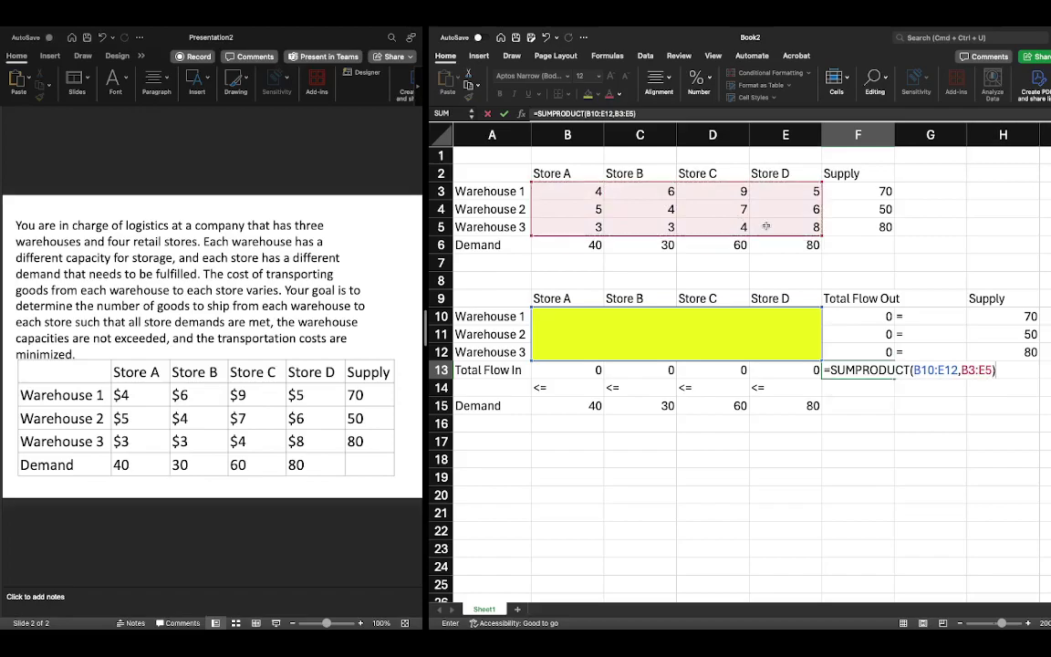
click(614, 112)
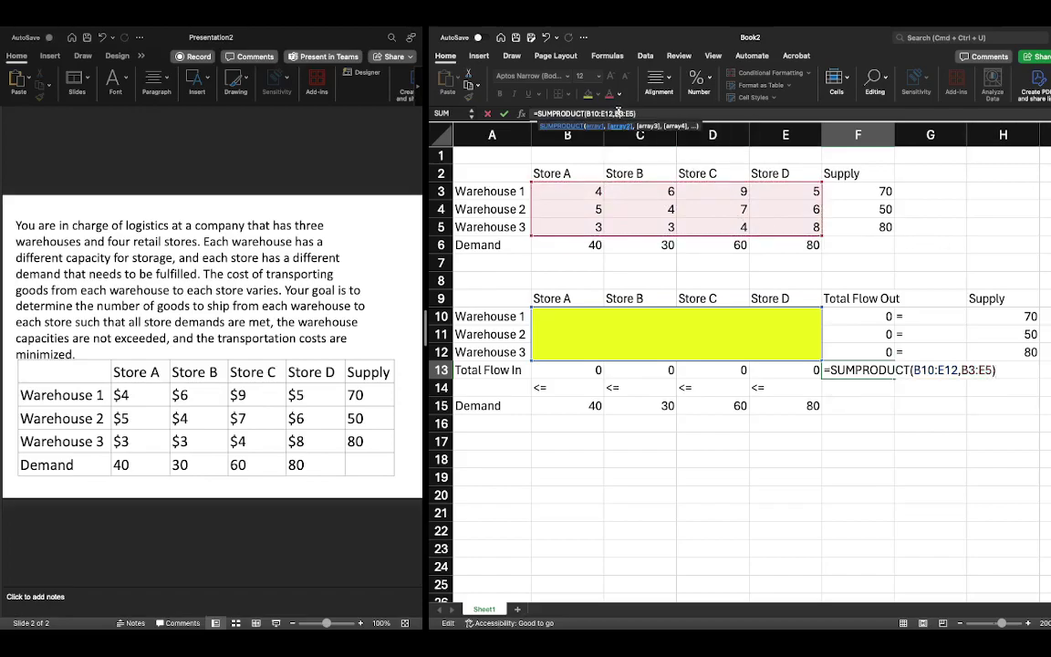
text($)
key(Right)
key(Right)
key(Right)
text($)
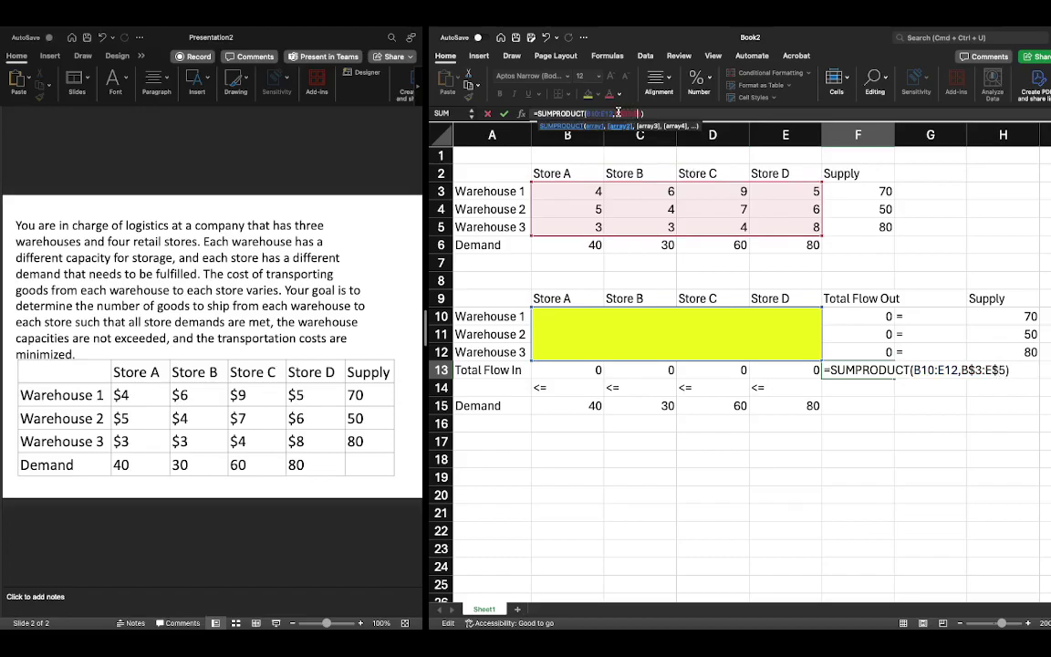
key(Return)
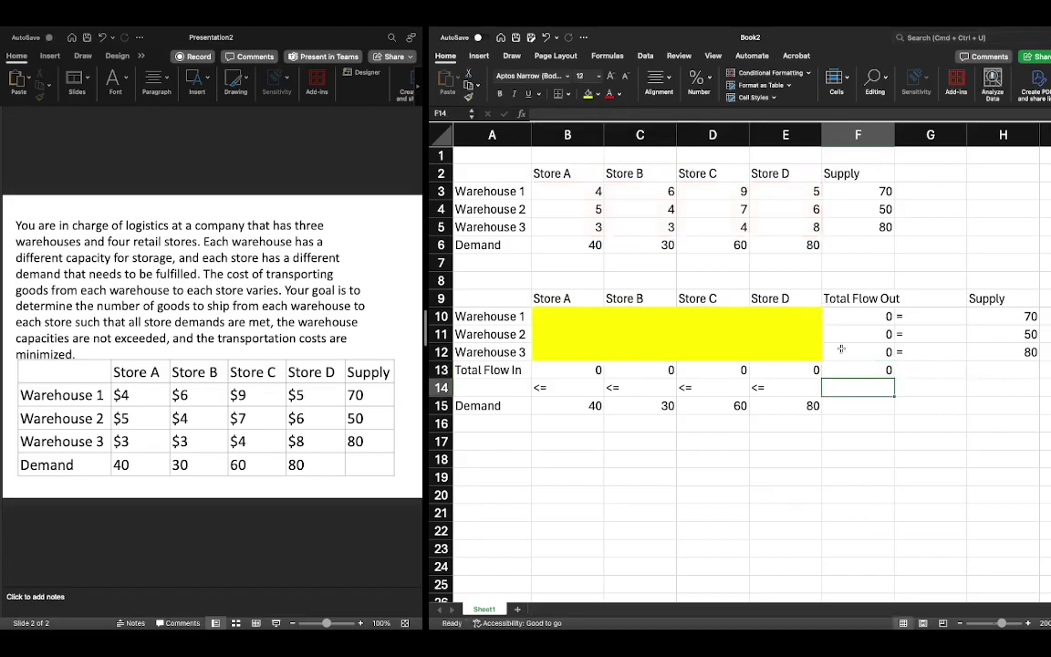
click(847, 364)
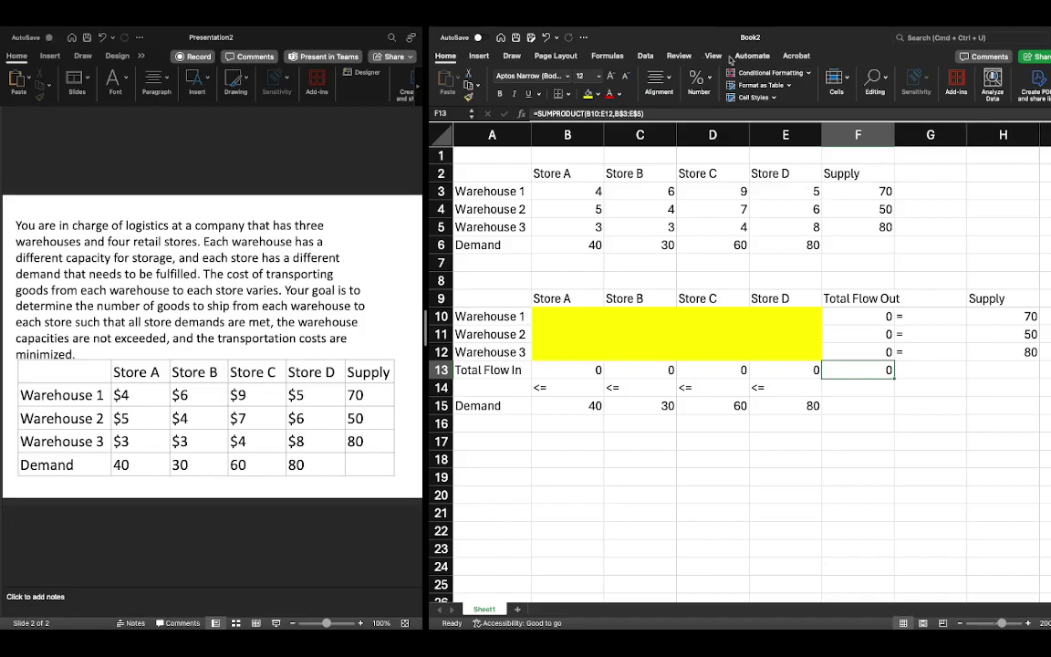
Open Solver from the Data tab and move its window aside to uncover the sheet.
click(645, 56)
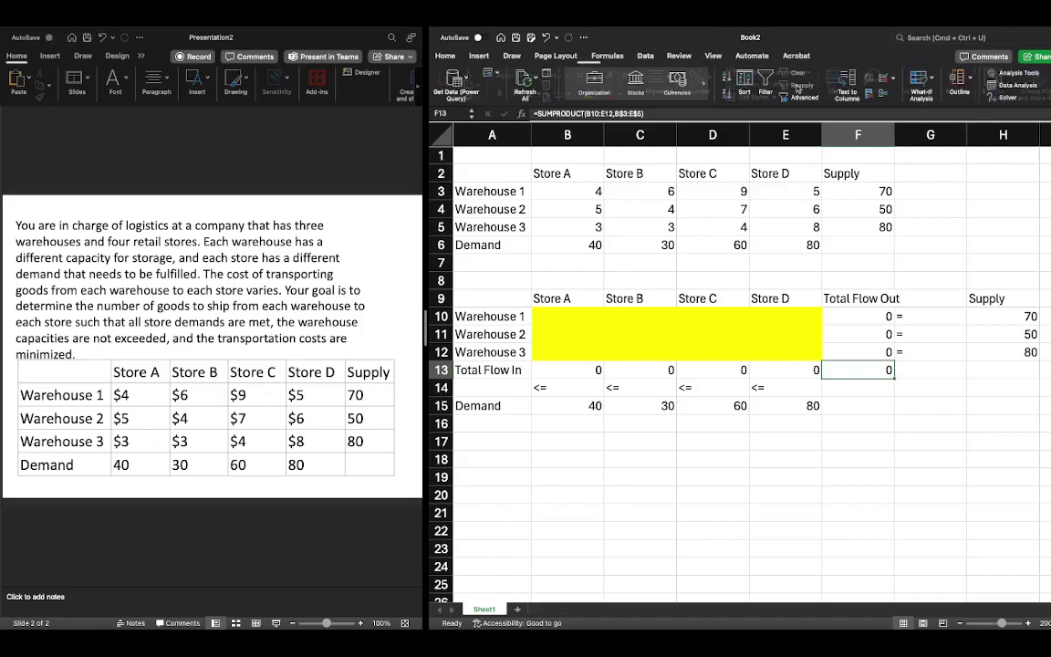
click(1008, 97)
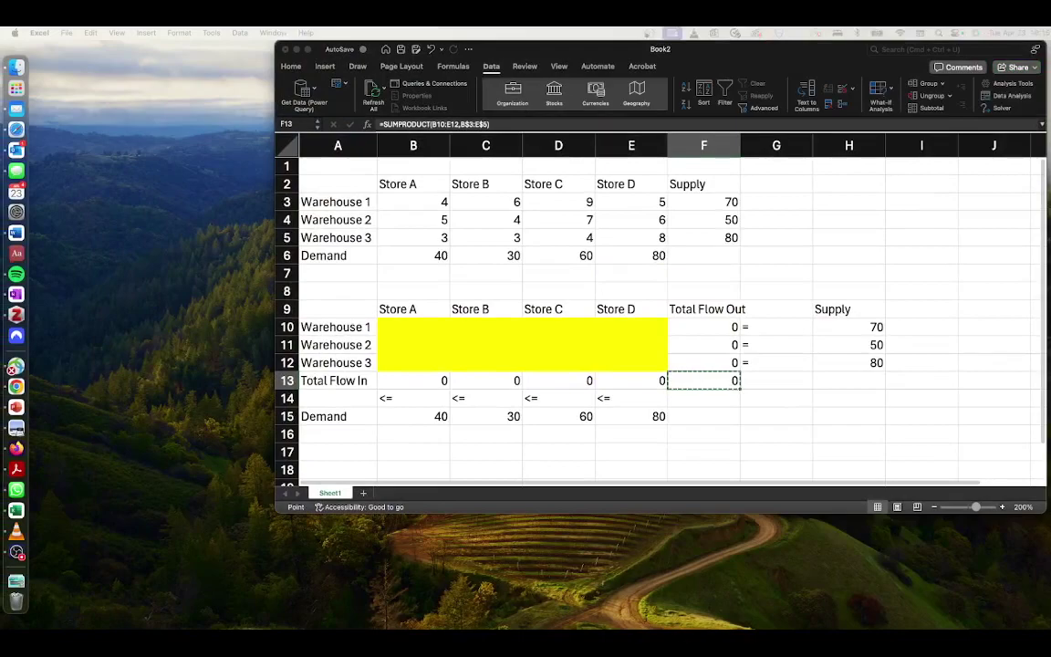
drag(535, 32, 270, 40)
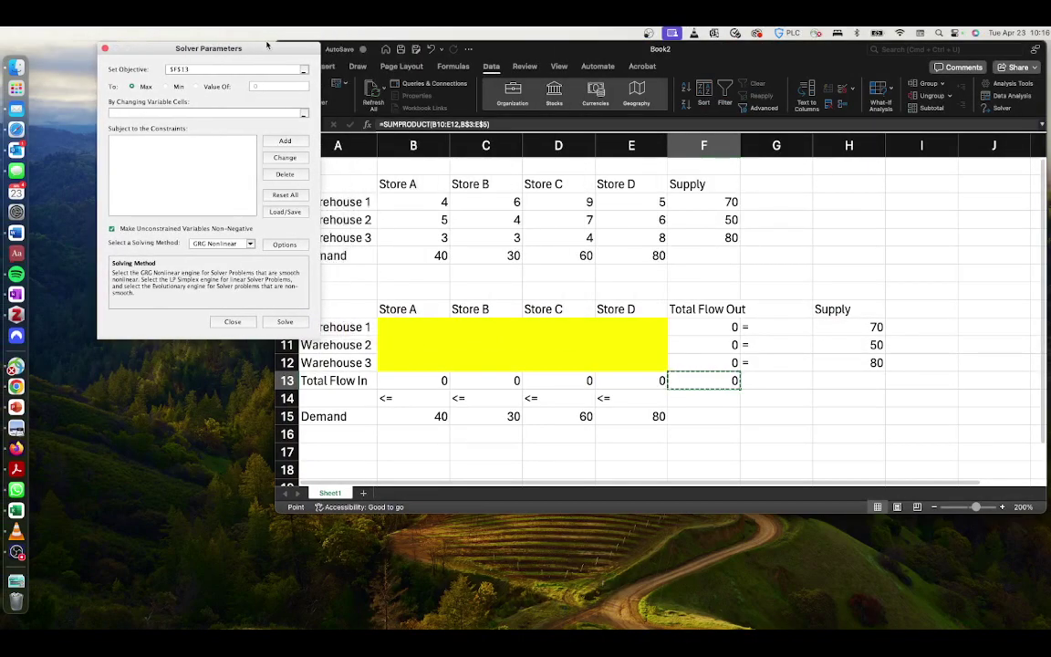
Minimise objective F13 by changing B10:E12, and start a constraint on F10:F12.
click(705, 381)
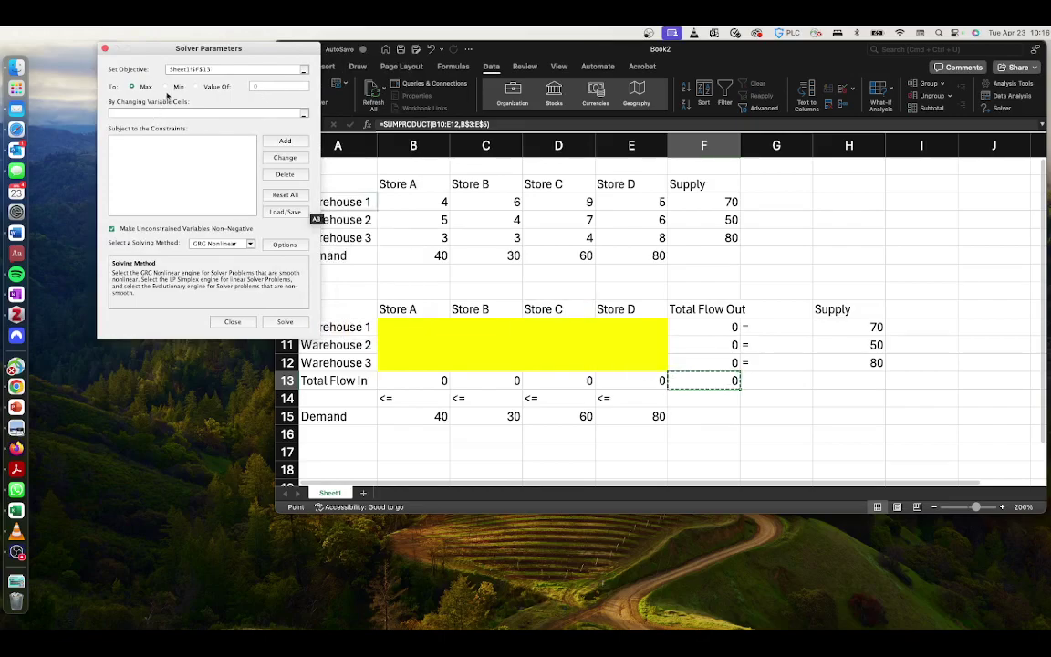
click(167, 87)
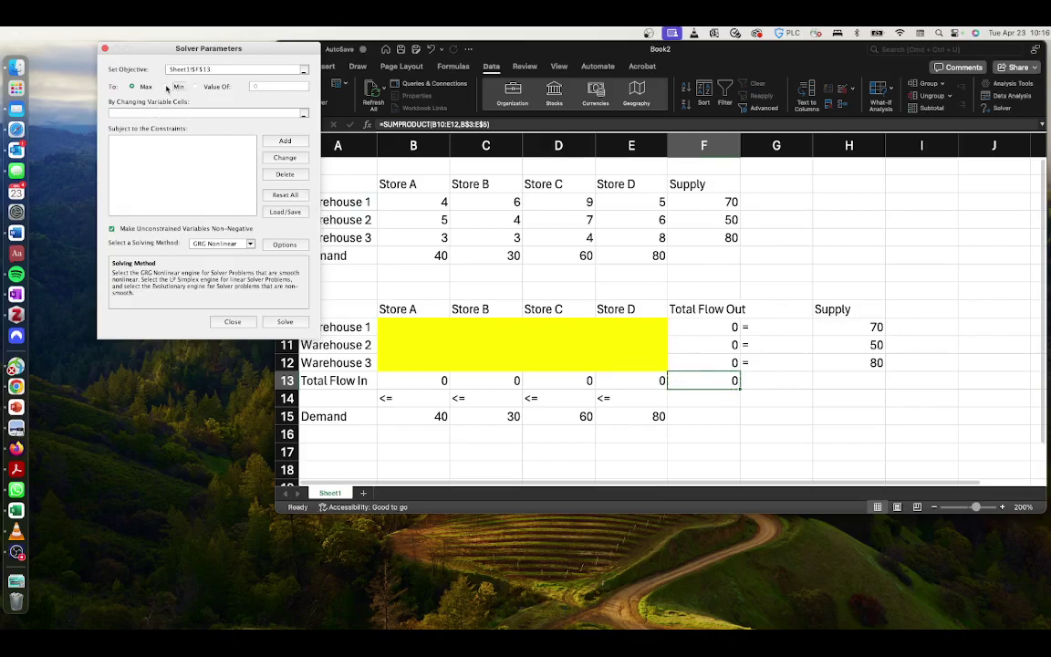
click(161, 111)
drag(401, 327, 627, 364)
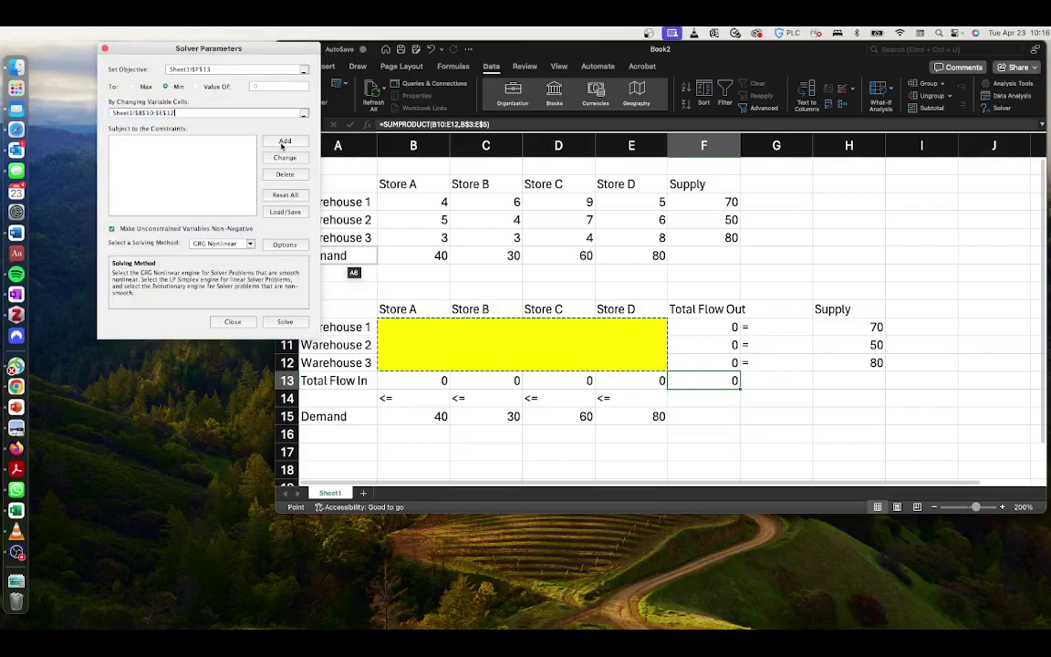
click(285, 144)
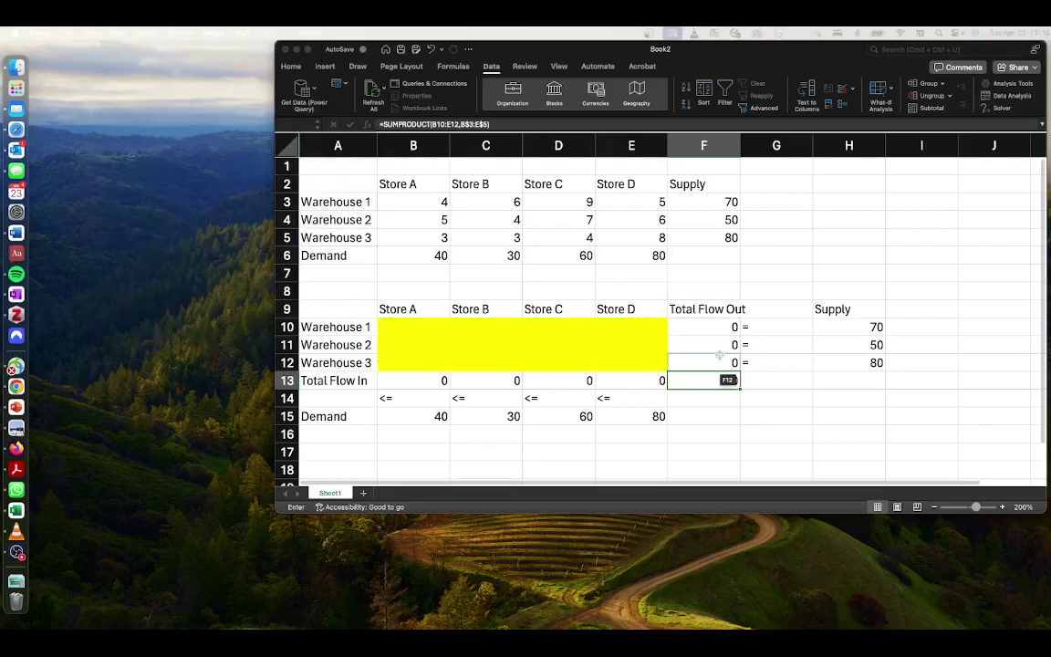
drag(712, 327, 715, 362)
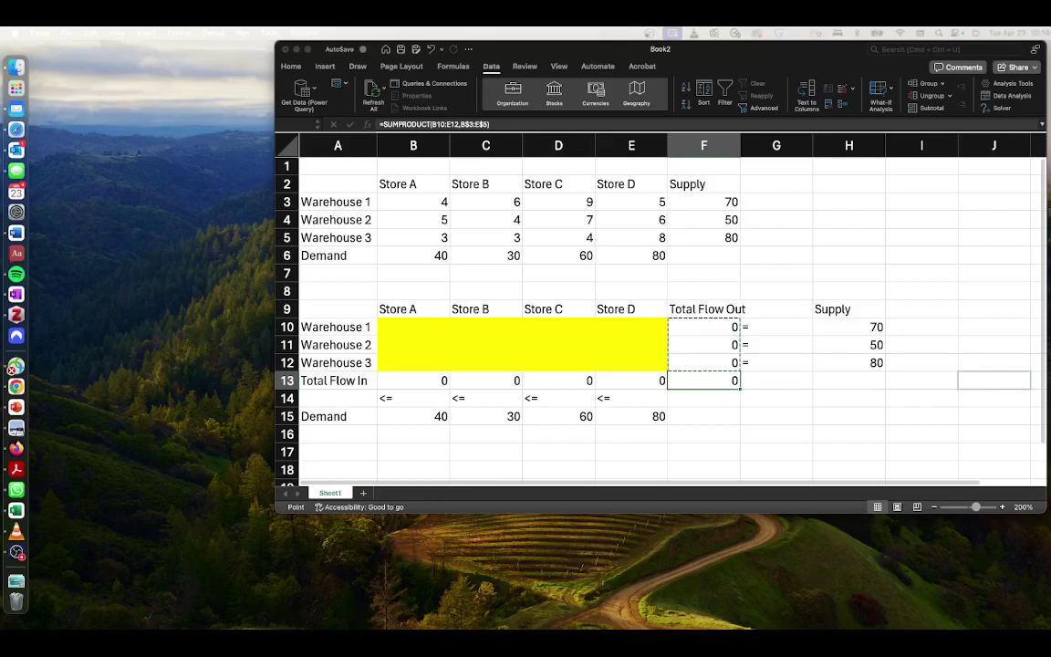
Add the supply constraint $F$10:$F$12 = $H$10:$H$12.
drag(760, 233, 146, 135)
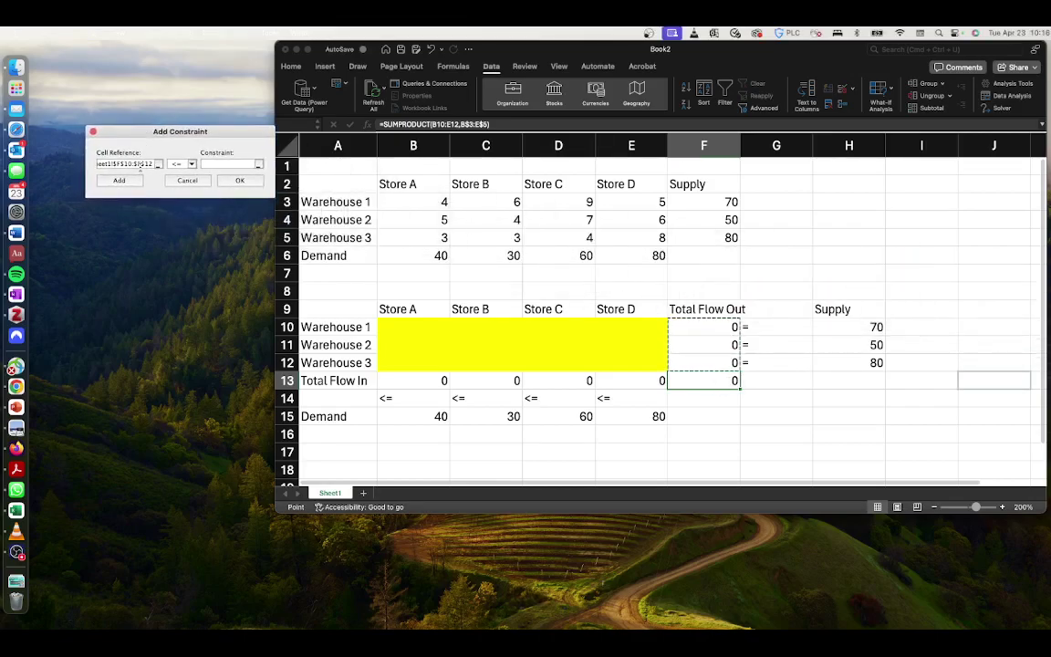
click(143, 163)
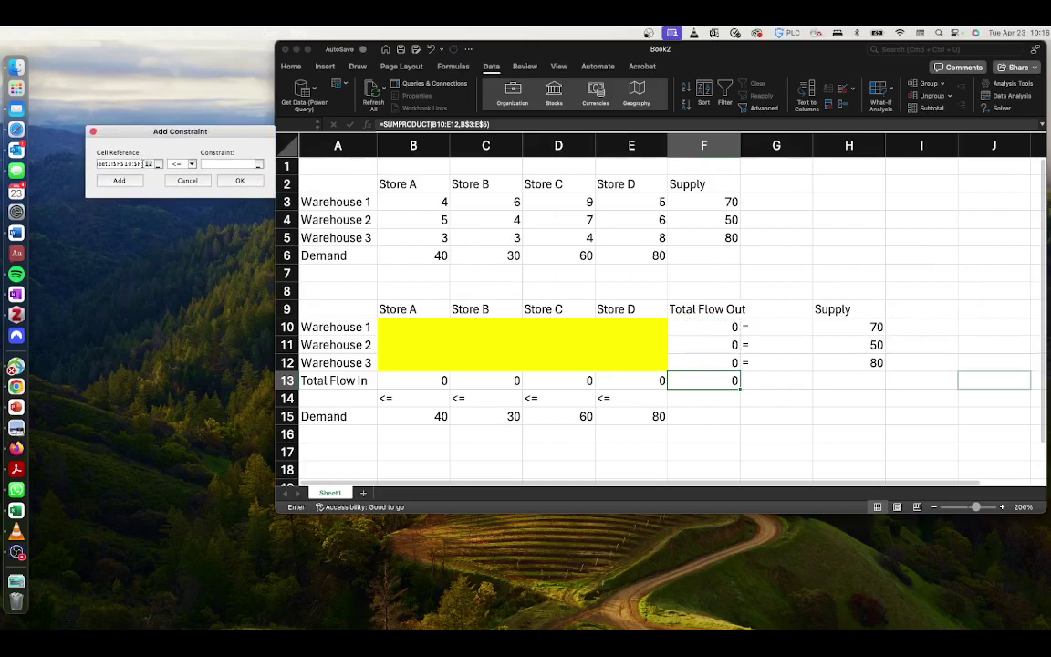
click(158, 164)
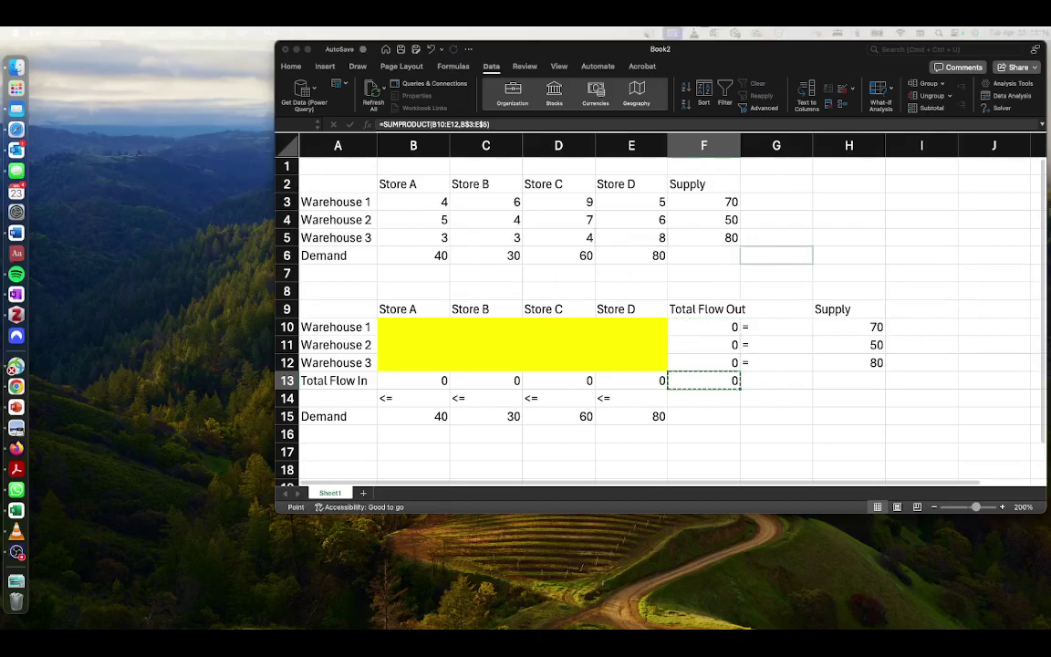
key(Escape)
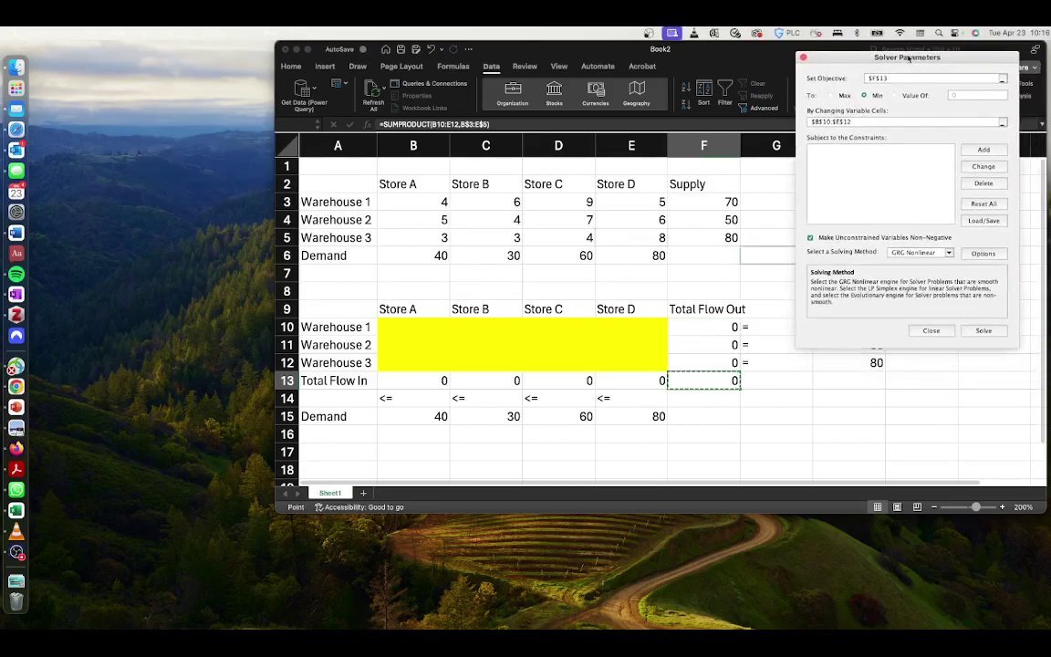
key(Escape)
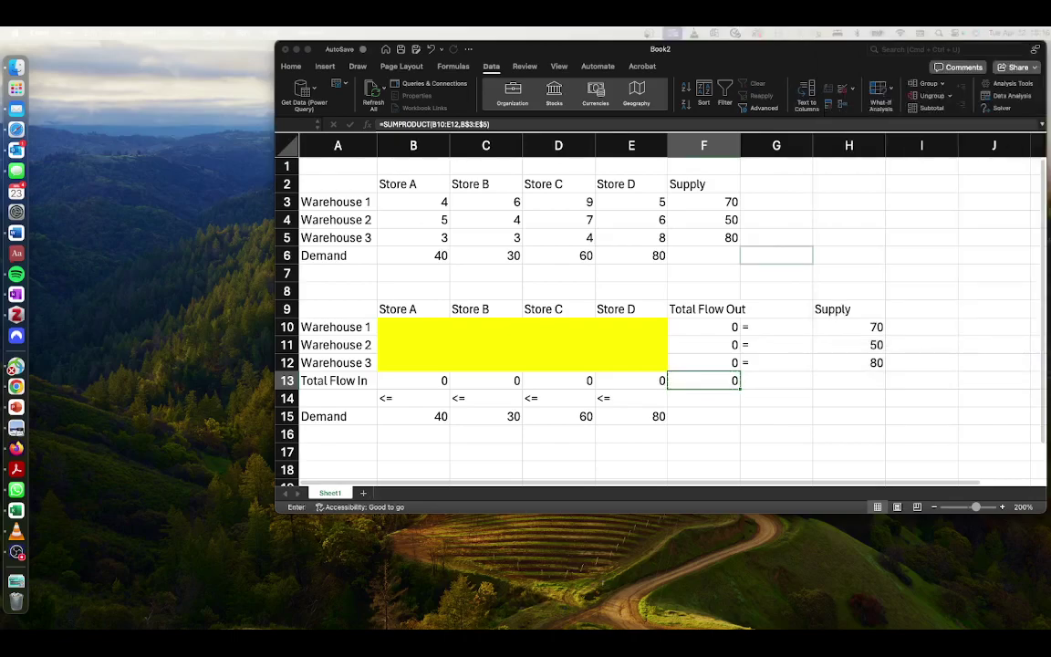
drag(707, 327, 713, 367)
click(944, 133)
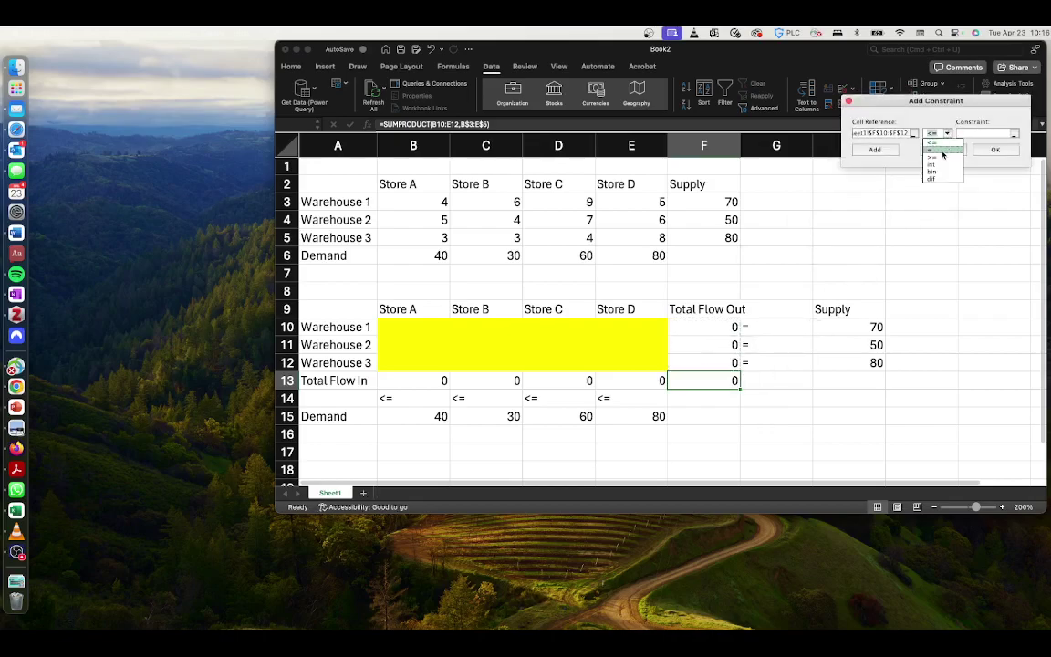
click(942, 151)
drag(843, 328, 844, 358)
click(878, 148)
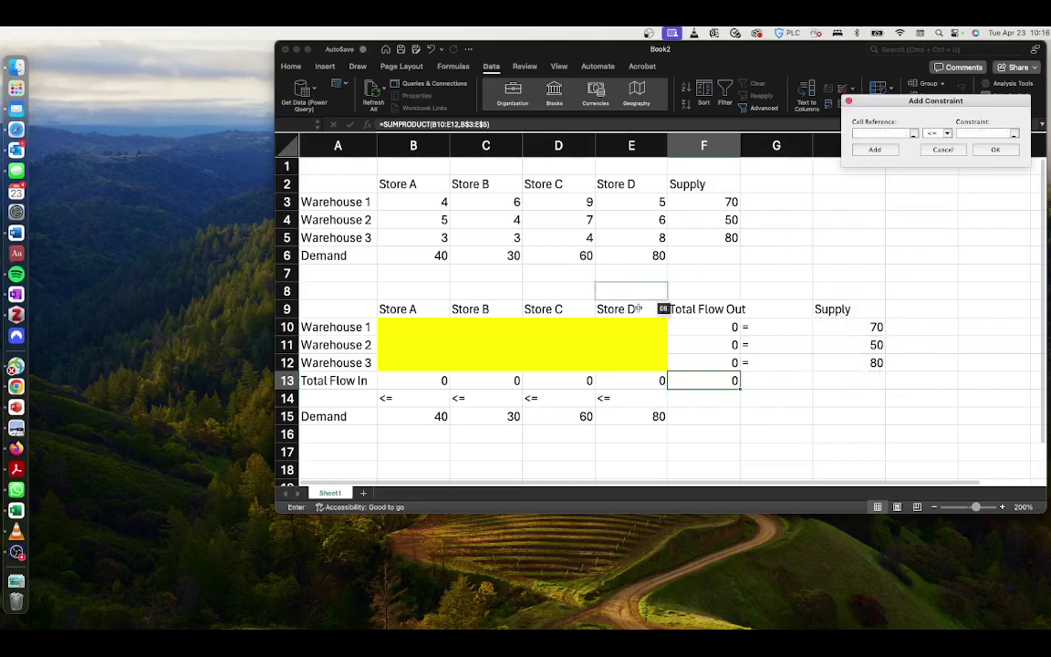
Add the demand constraint $B$13:$E$13 <= $B$15:$E$15.
drag(417, 378, 623, 381)
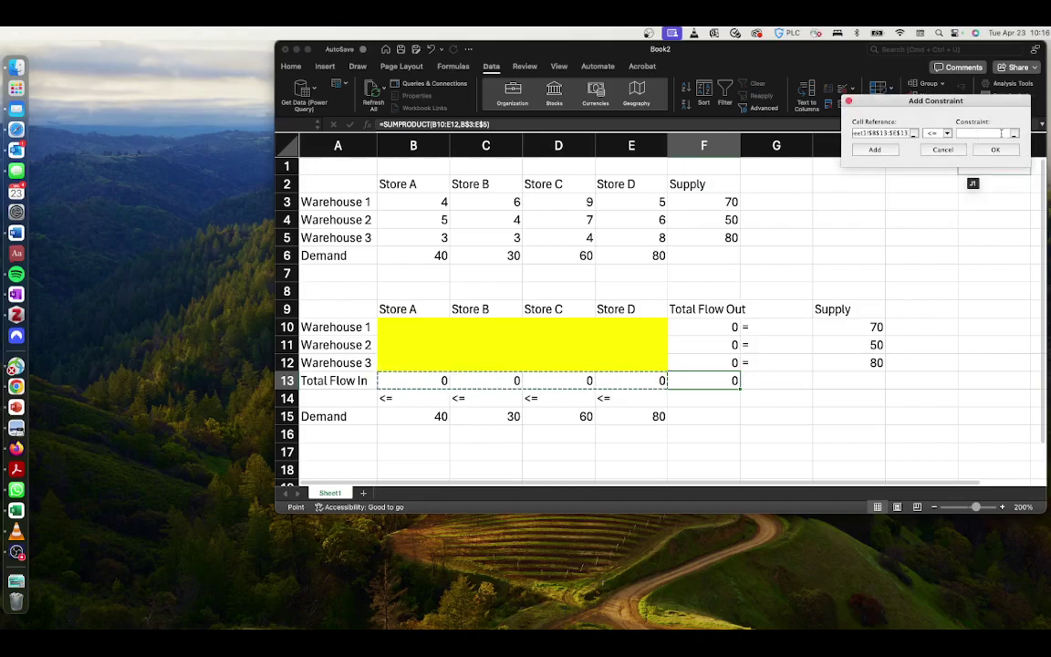
click(985, 133)
drag(434, 418, 656, 420)
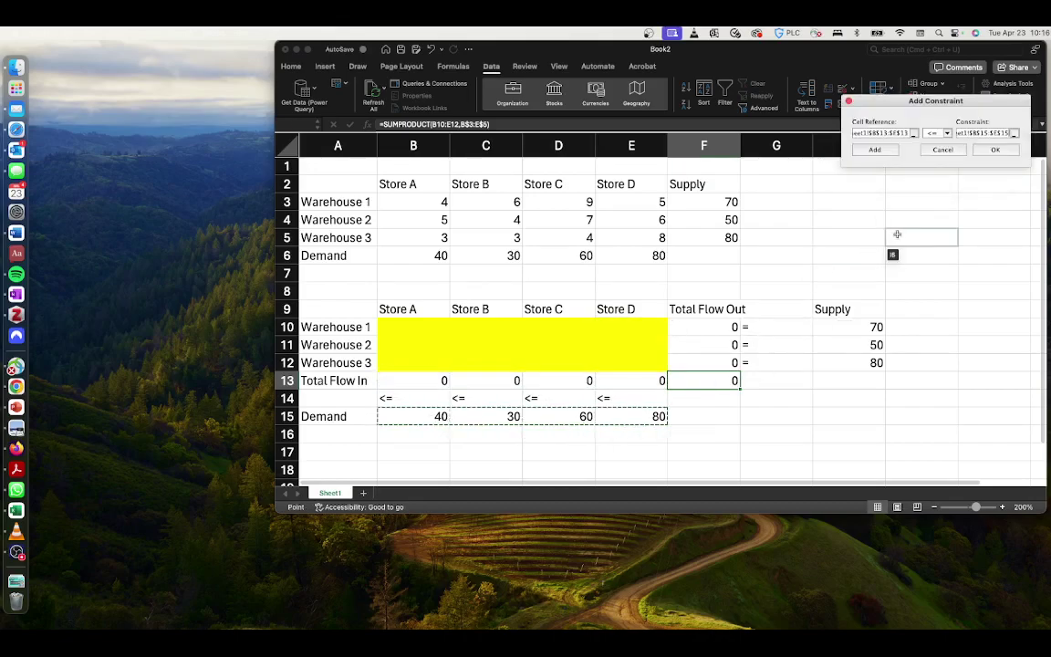
click(995, 150)
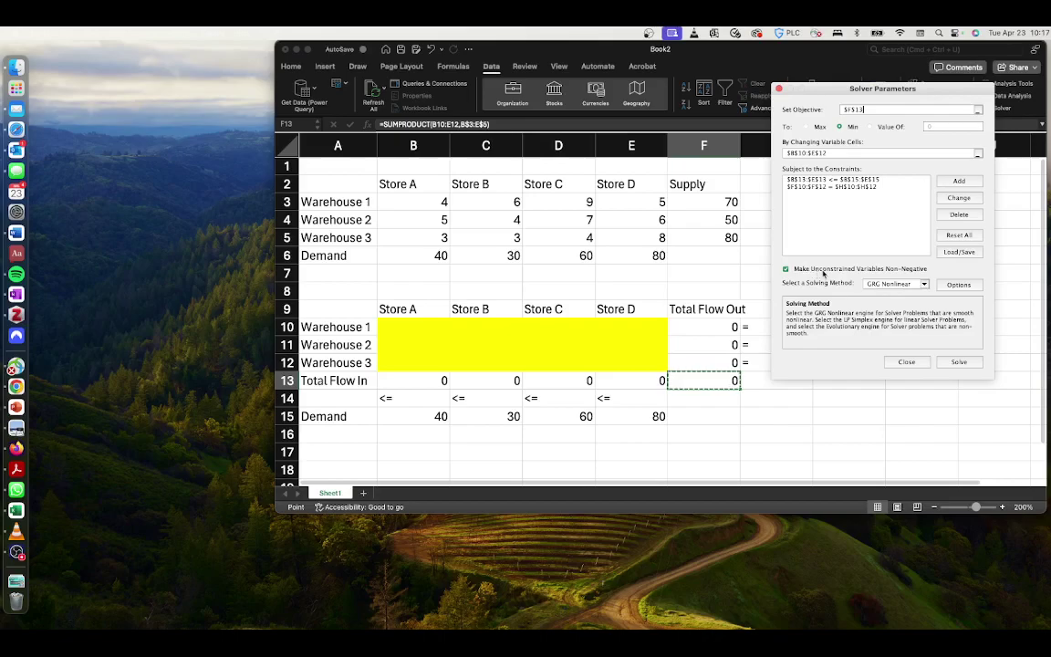
Solve with Simplex LP for a minimum cost of 870, keeping Answer and Sensitivity reports.
click(899, 284)
click(901, 300)
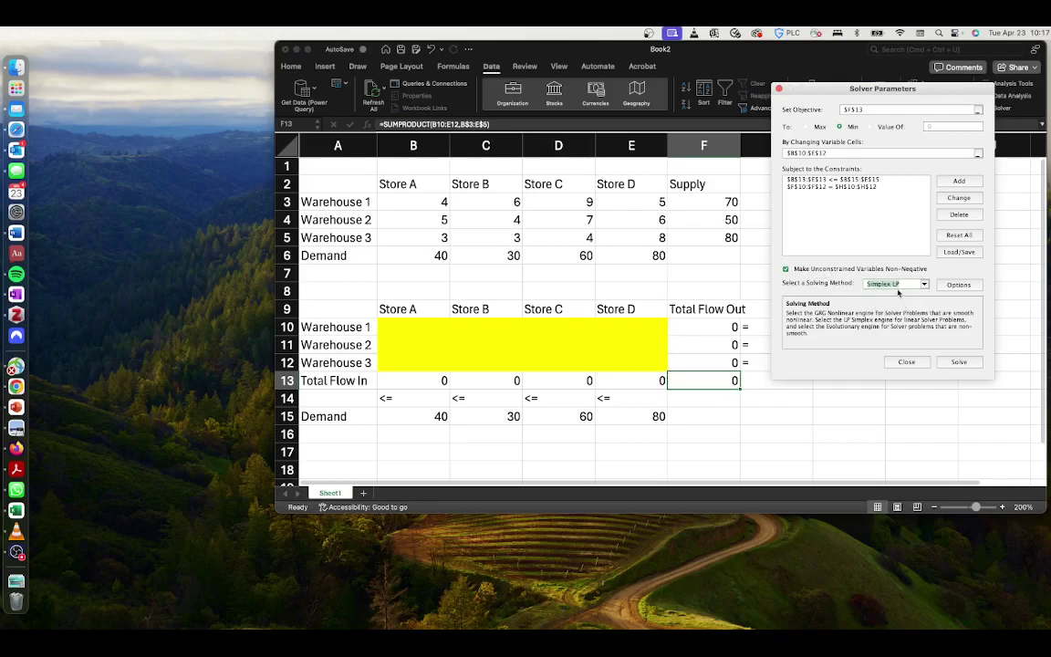
click(959, 362)
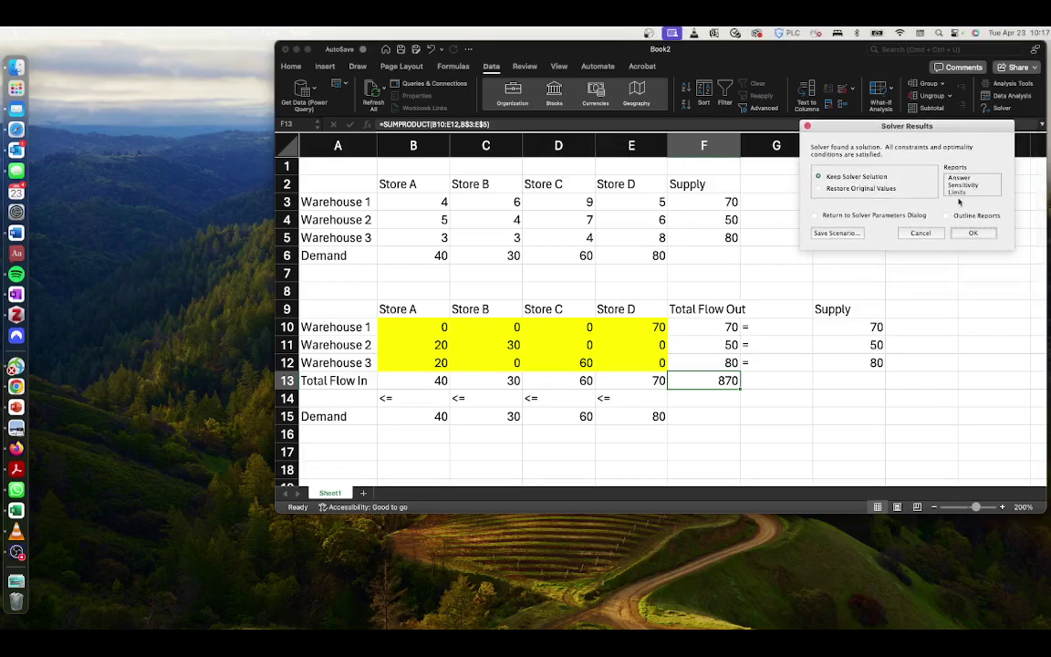
drag(956, 180, 960, 188)
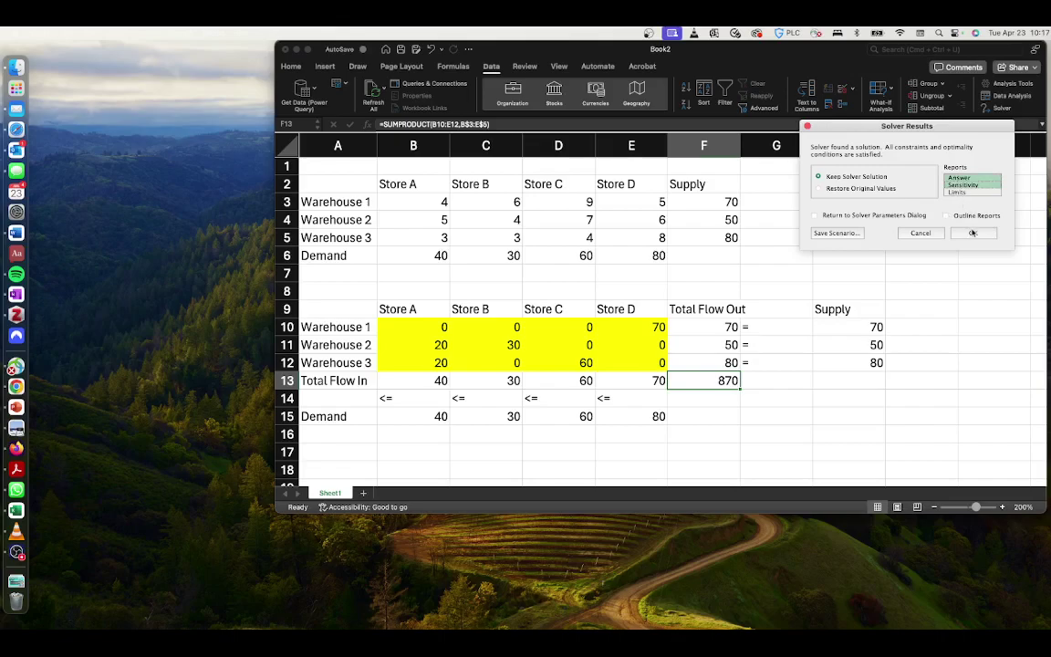
click(972, 234)
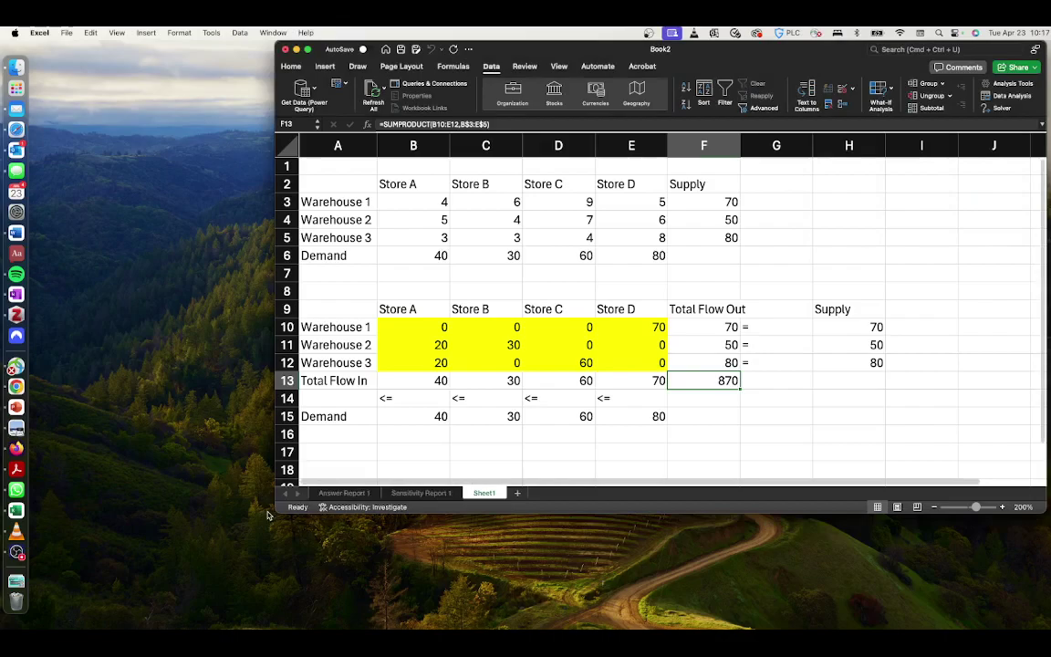
Enlarge the Excel window and format F13's 870 total cost as currency.
drag(278, 511, 34, 566)
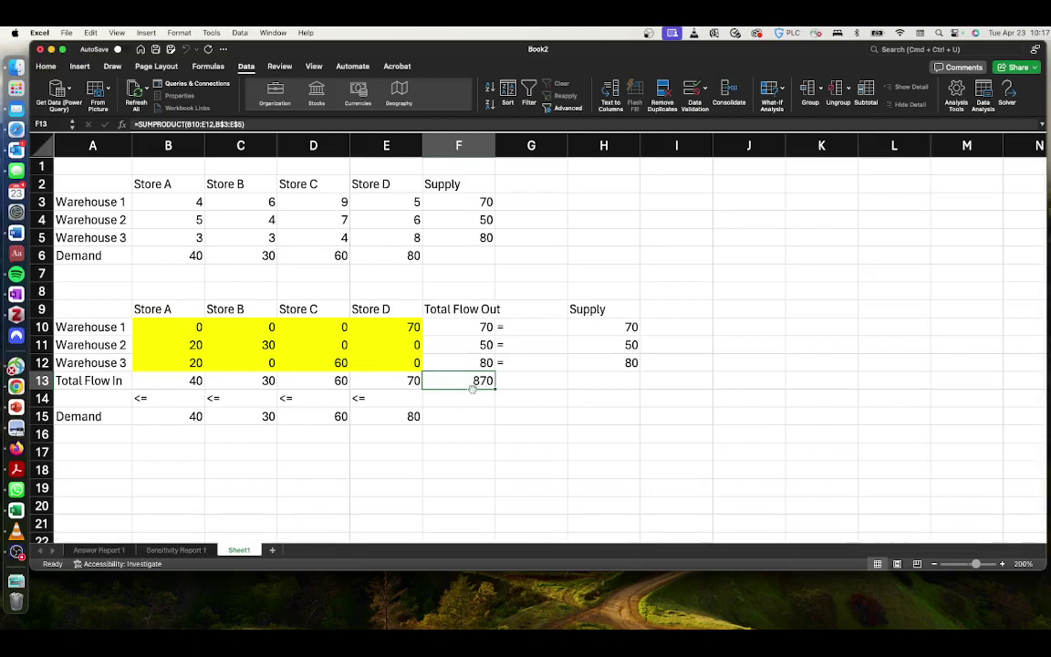
click(47, 66)
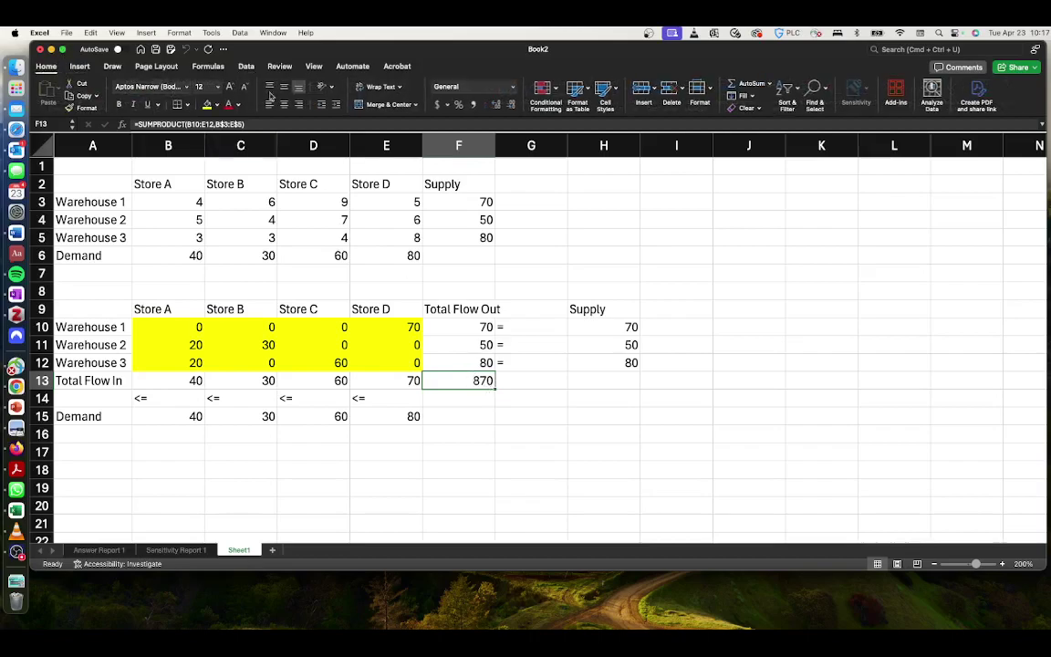
click(439, 106)
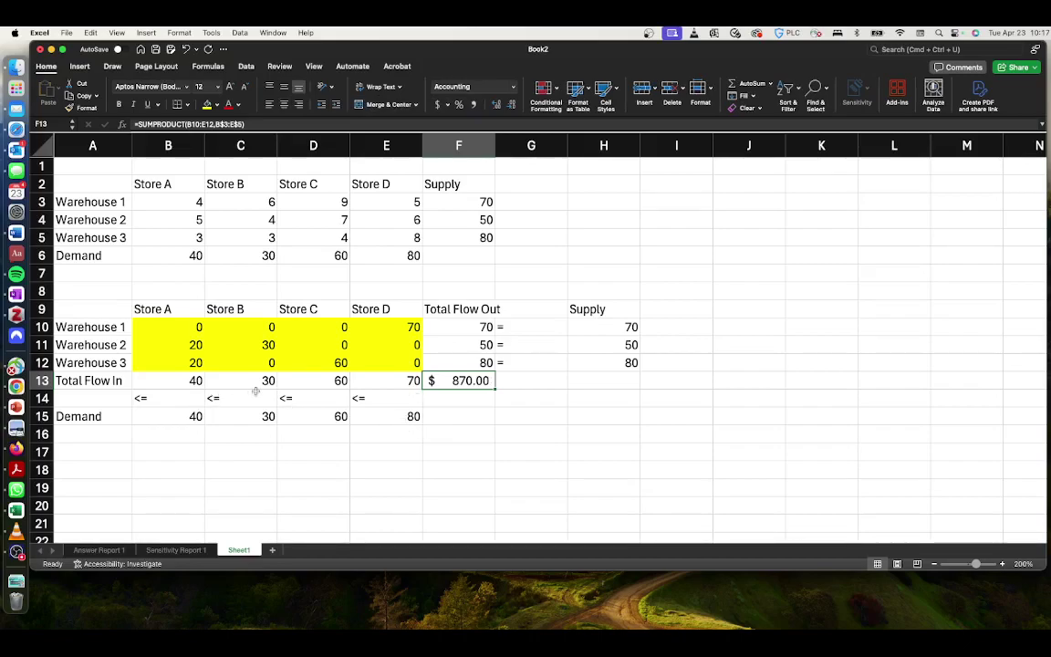
Compare each store's Total Flow In against its demand, noting Store D's 70 versus 80.
click(177, 381)
click(182, 417)
click(182, 383)
click(260, 381)
click(265, 416)
click(320, 380)
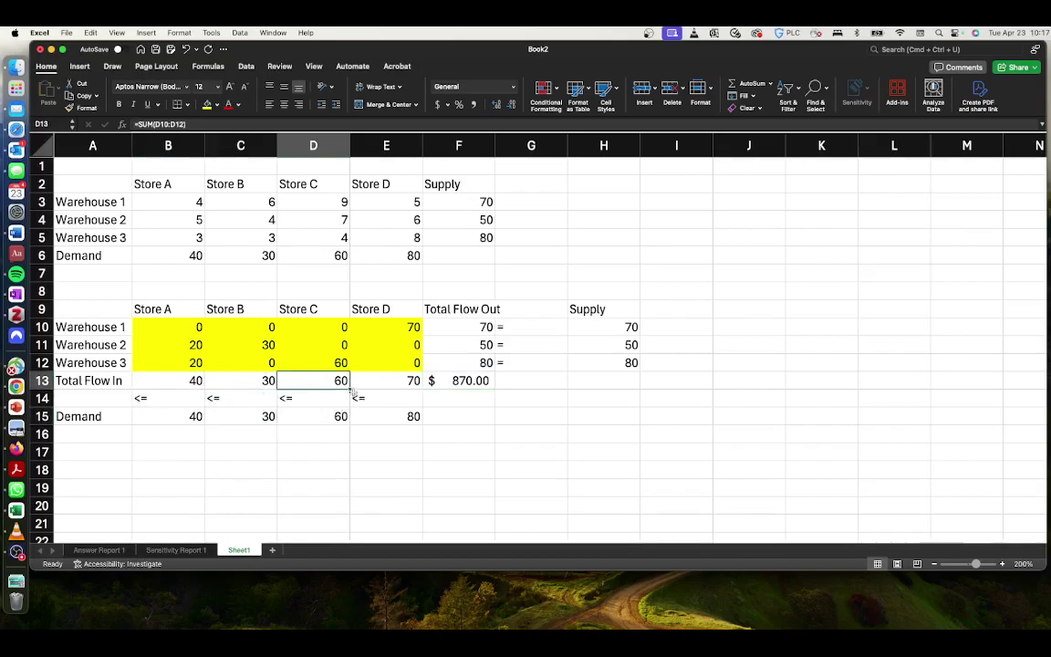
click(413, 380)
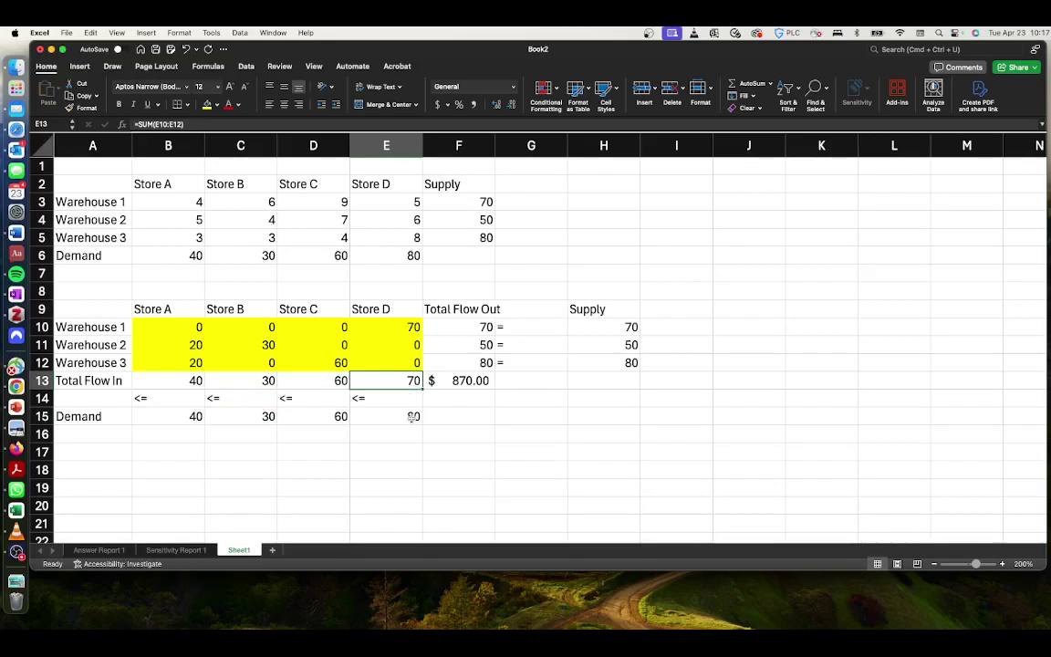
click(411, 417)
click(409, 383)
Open Answer Report 1 and check the final objective value of 870.
click(98, 550)
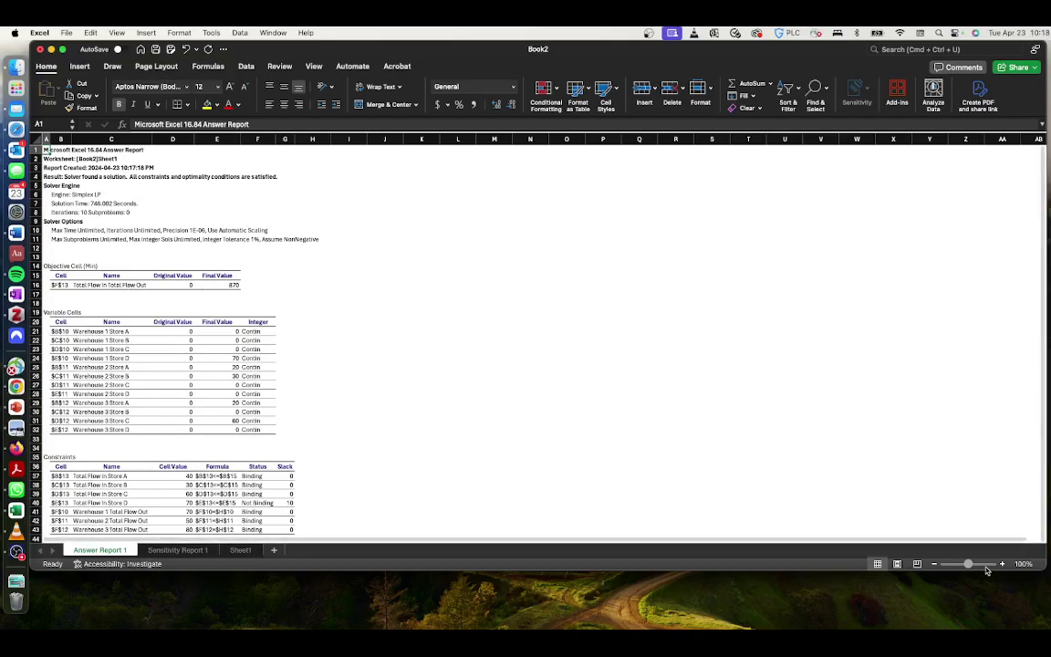
scroll(513, 362, up, 5)
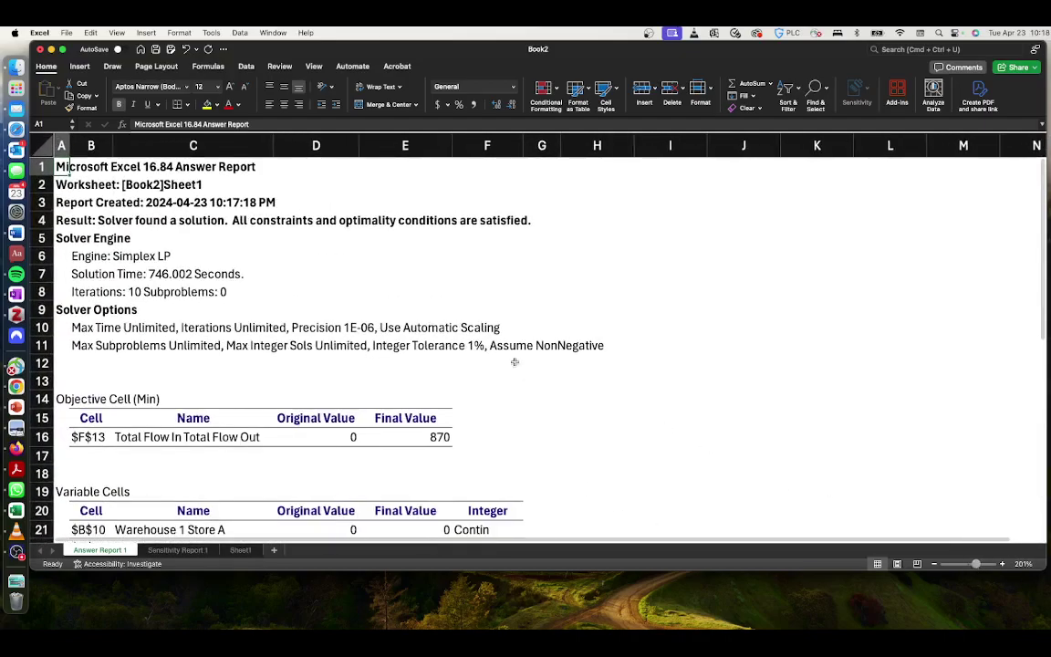
scroll(513, 362, down, 5)
click(431, 207)
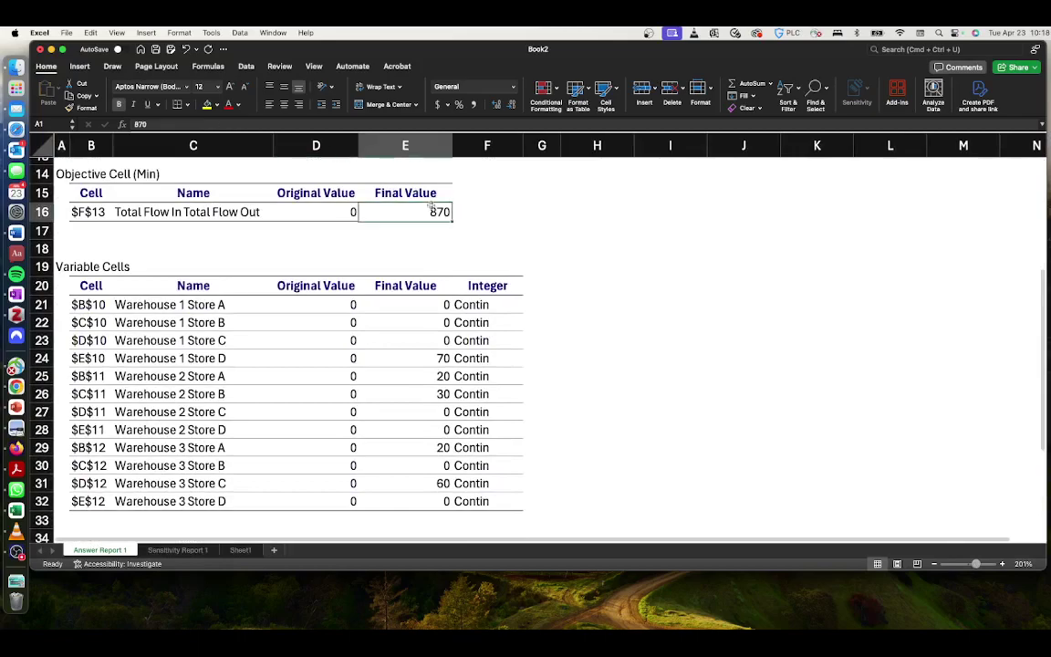
scroll(413, 220, down, 8)
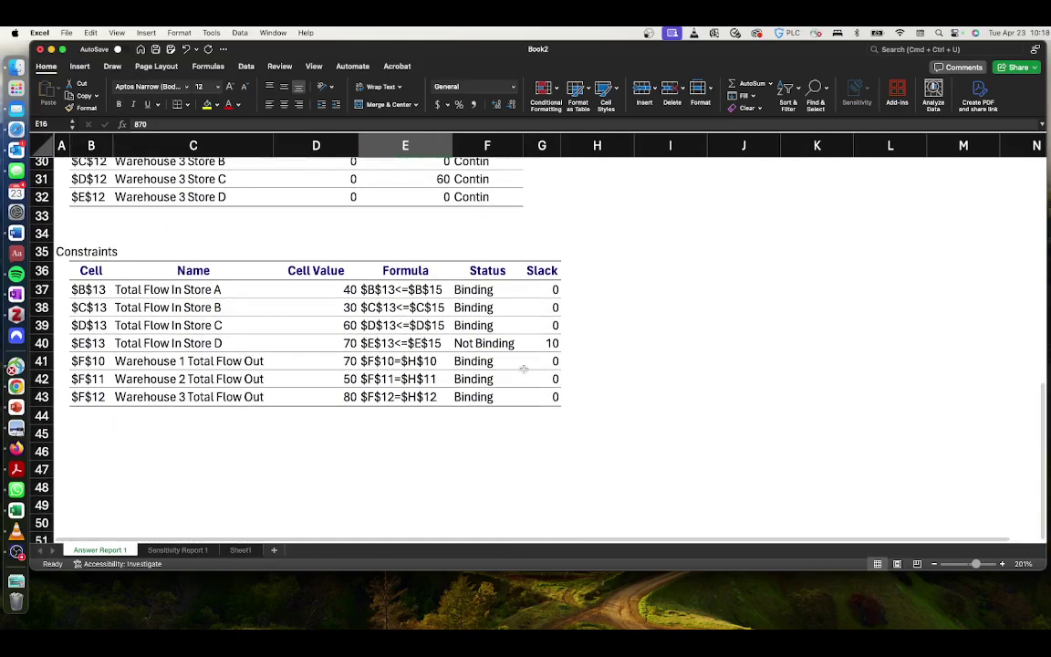
Review constraint statuses: supply and Stores A–C binding, Store D not binding with slack 10.
click(501, 343)
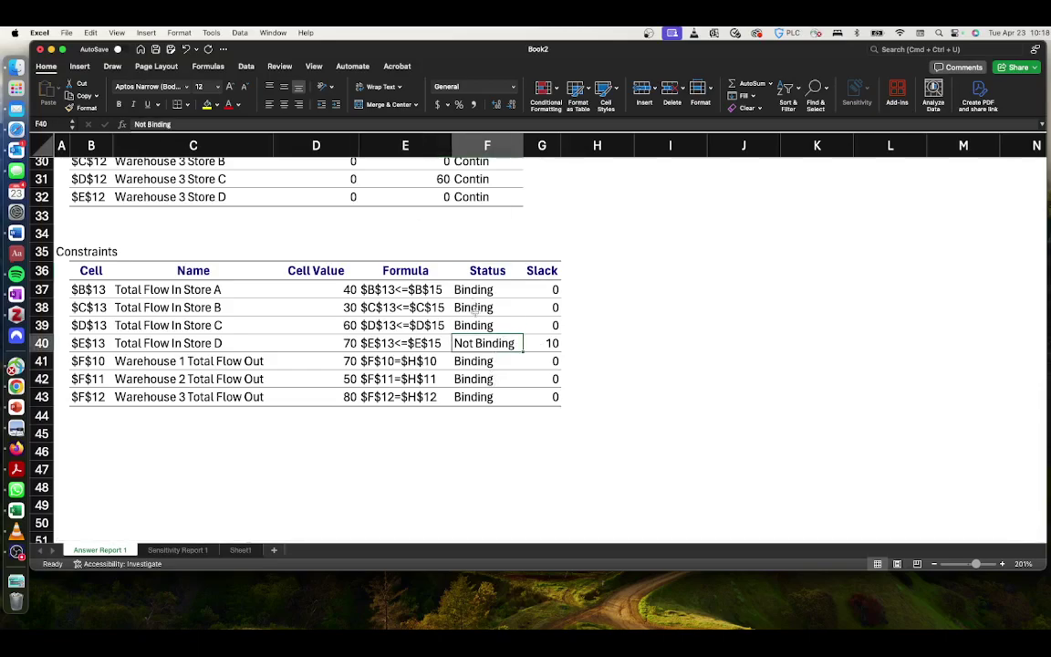
drag(471, 287, 481, 398)
click(476, 345)
scroll(467, 346, up, 1)
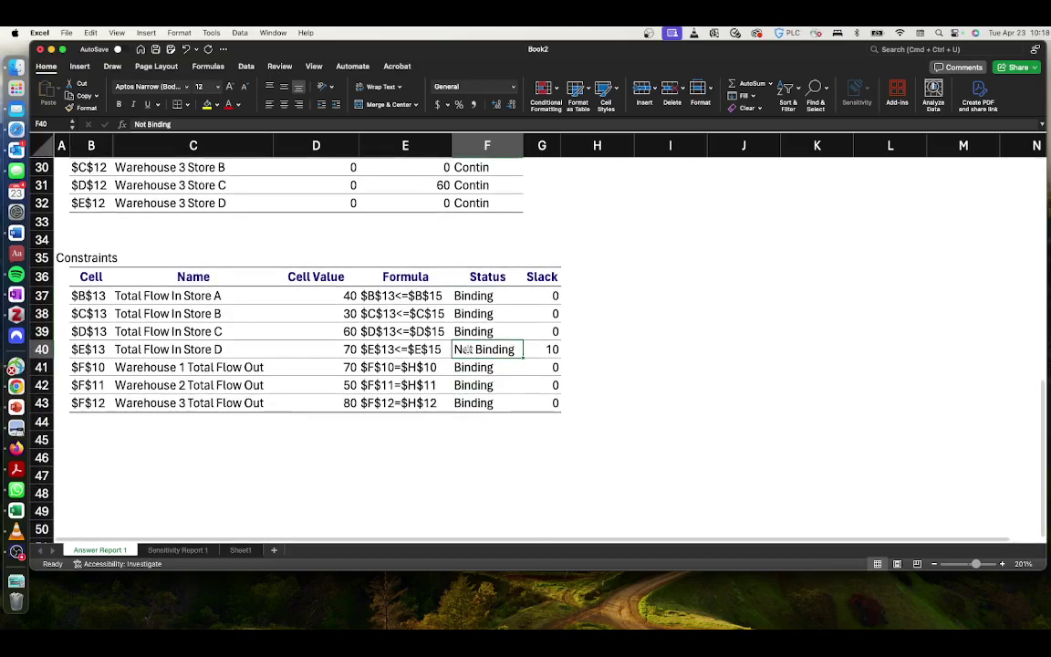
scroll(467, 348, up, 5)
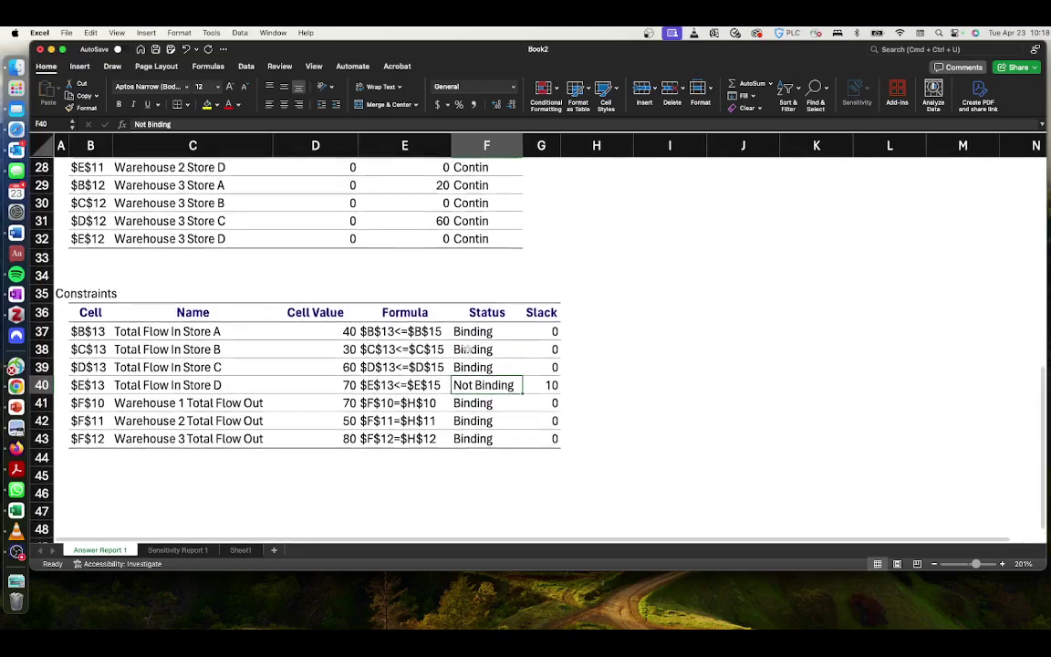
click(545, 428)
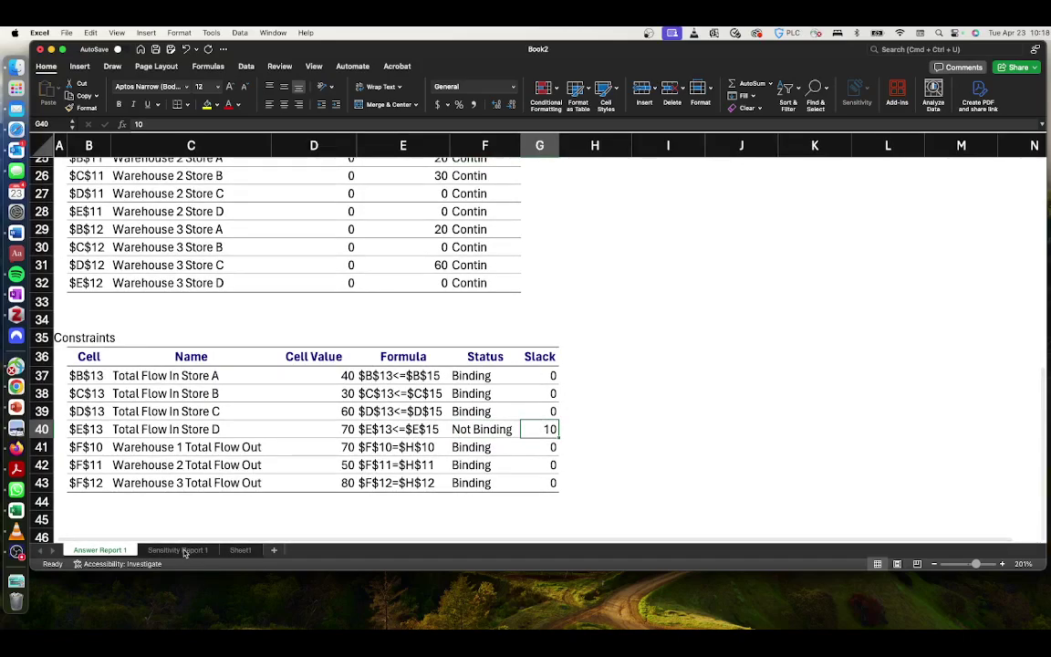
click(180, 550)
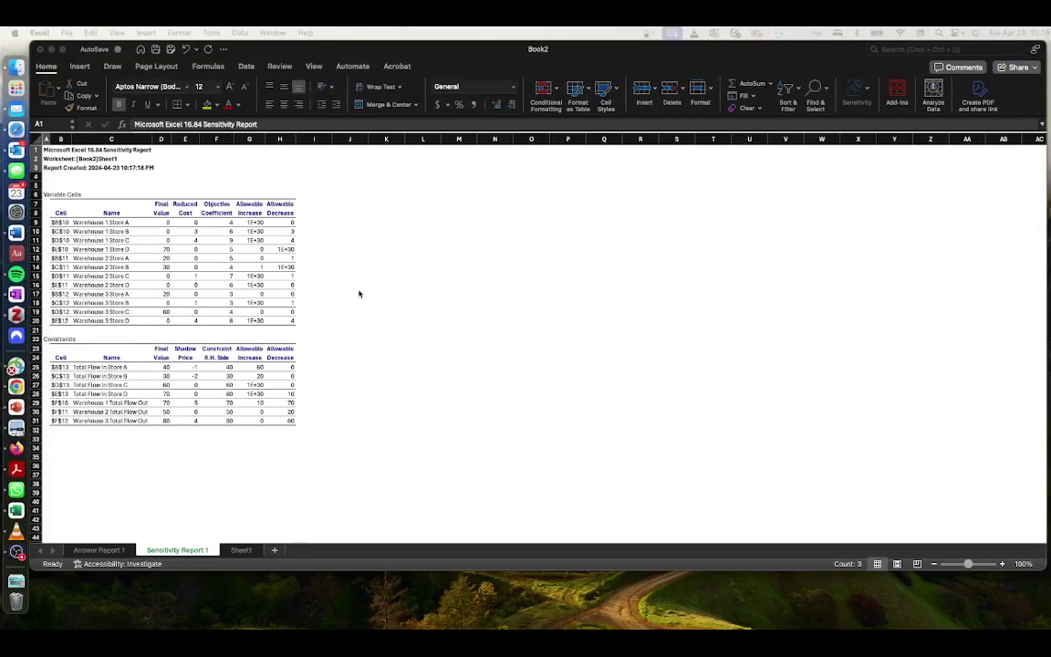
Zoom in to about 205% and scroll through the Sensitivity Report, then return to Sheet1.
drag(972, 567, 976, 564)
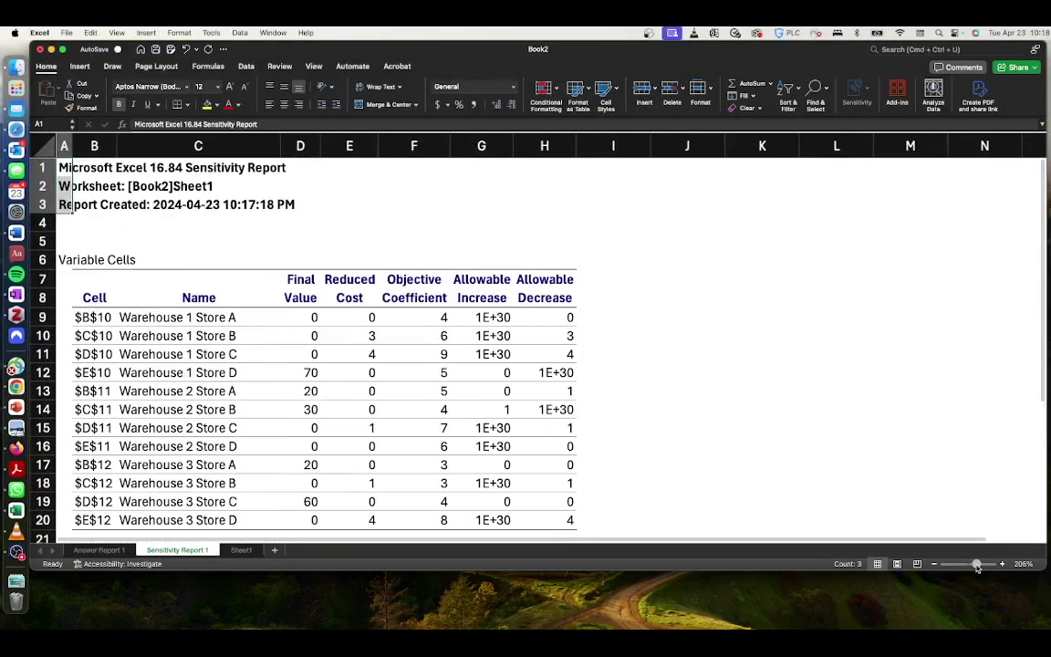
scroll(721, 376, down, 3)
scroll(721, 376, down, 4)
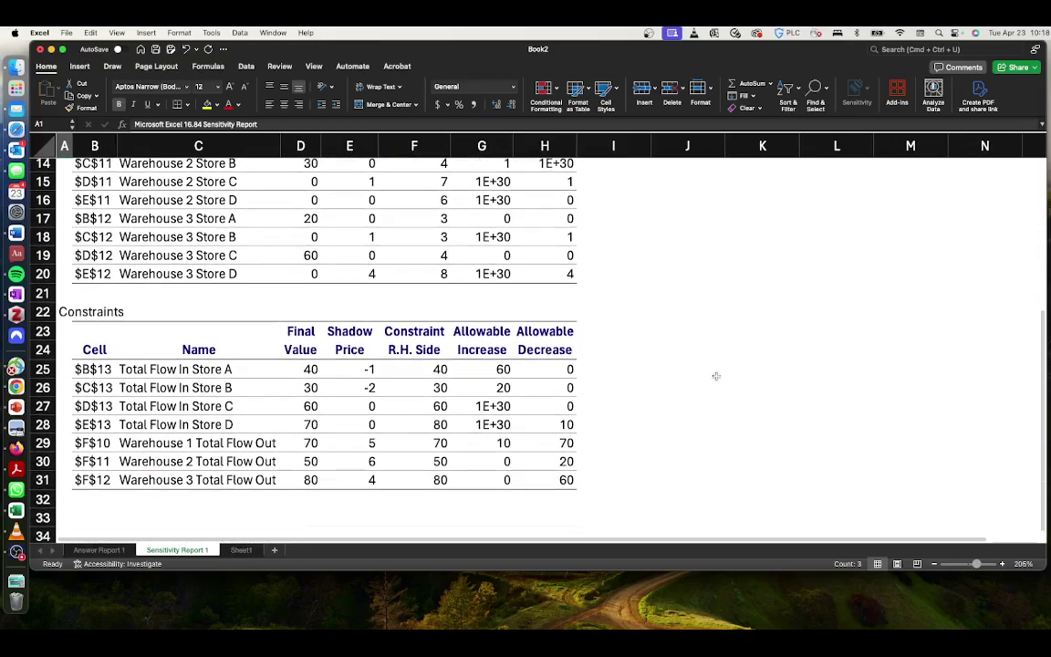
click(245, 550)
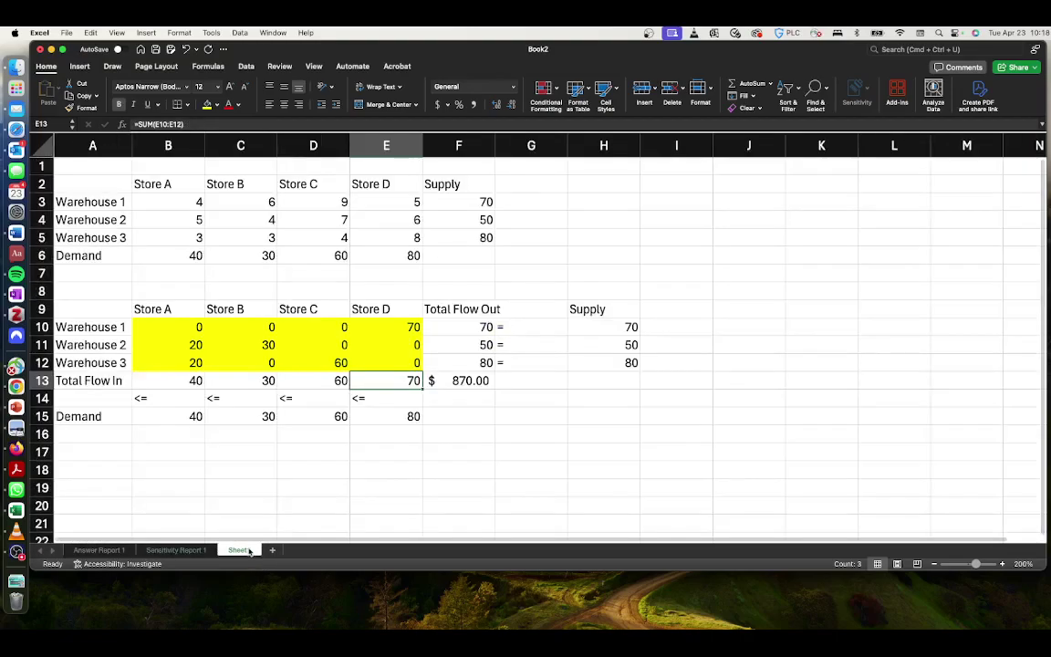